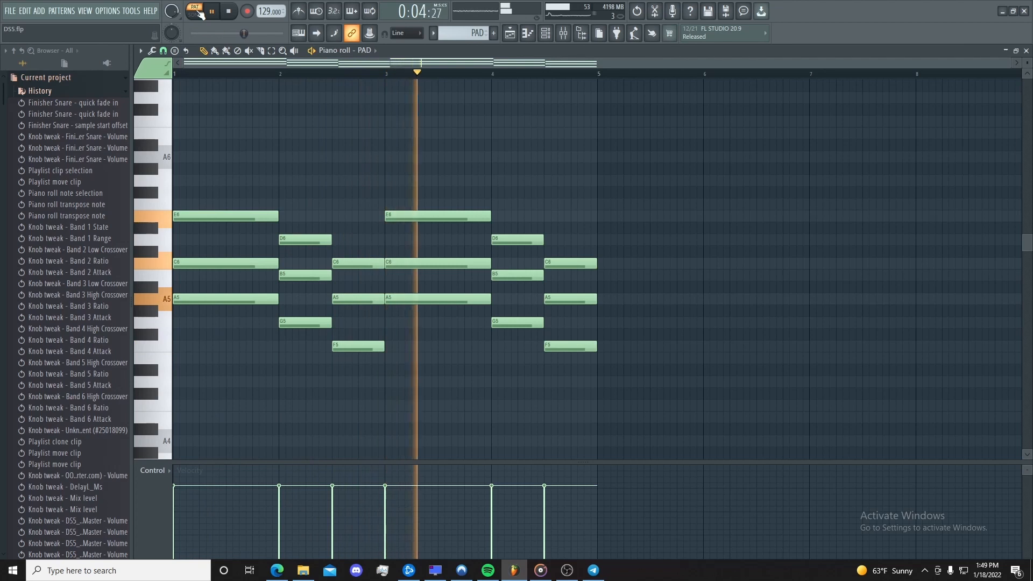
Step: Stop playback and inspect the Fruity Chorus, both RC-20 Retro Color instances and Fruity parametric EQ 2 on mixer Insert 1
key(space)
key(F9)
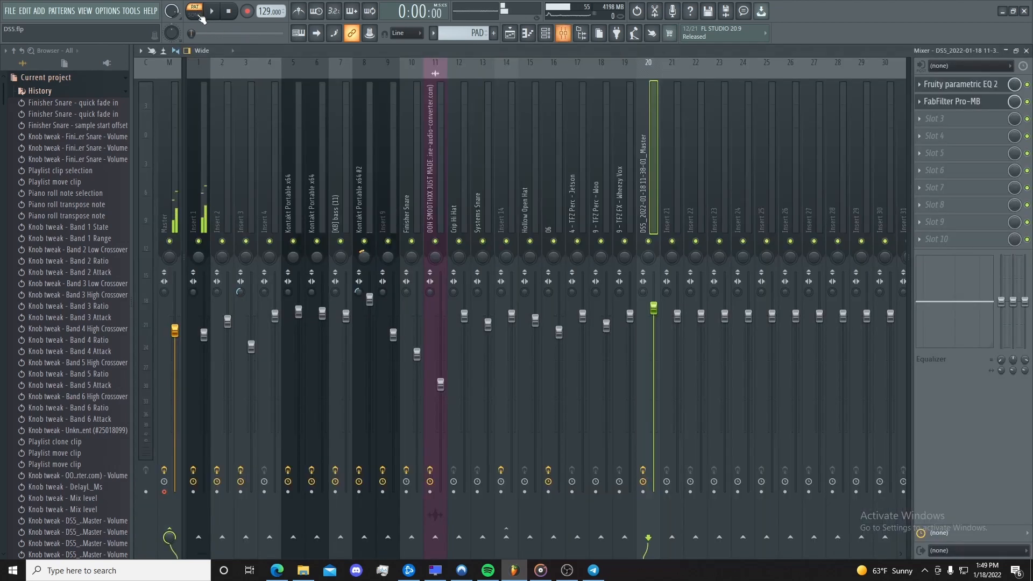
click(954, 86)
click(953, 103)
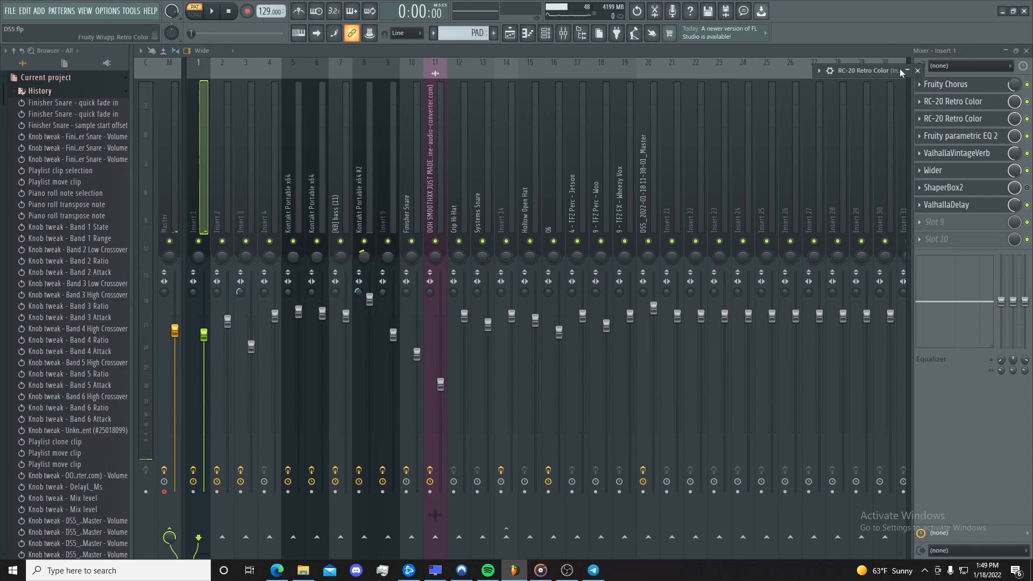
click(955, 120)
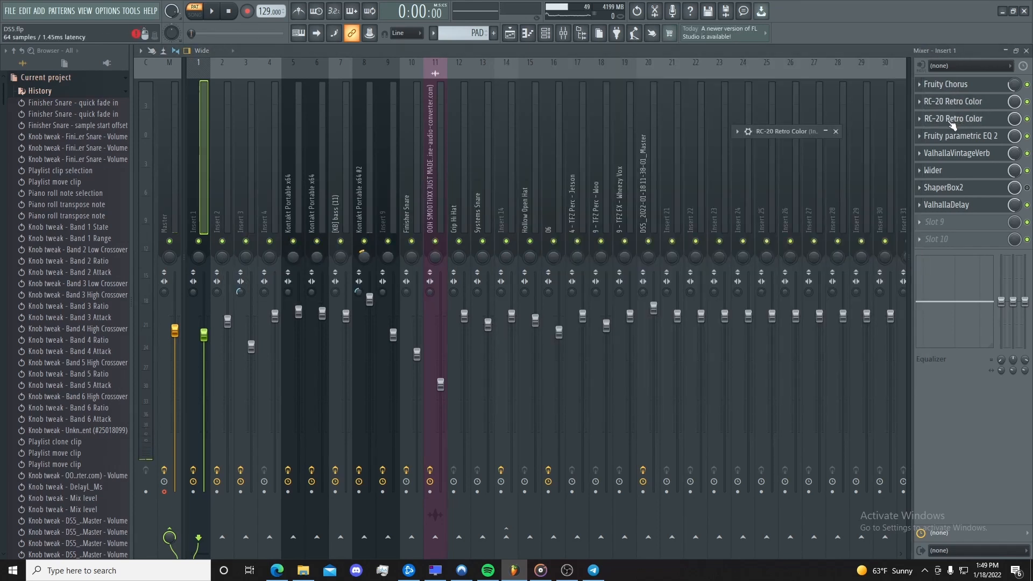
click(827, 132)
click(950, 136)
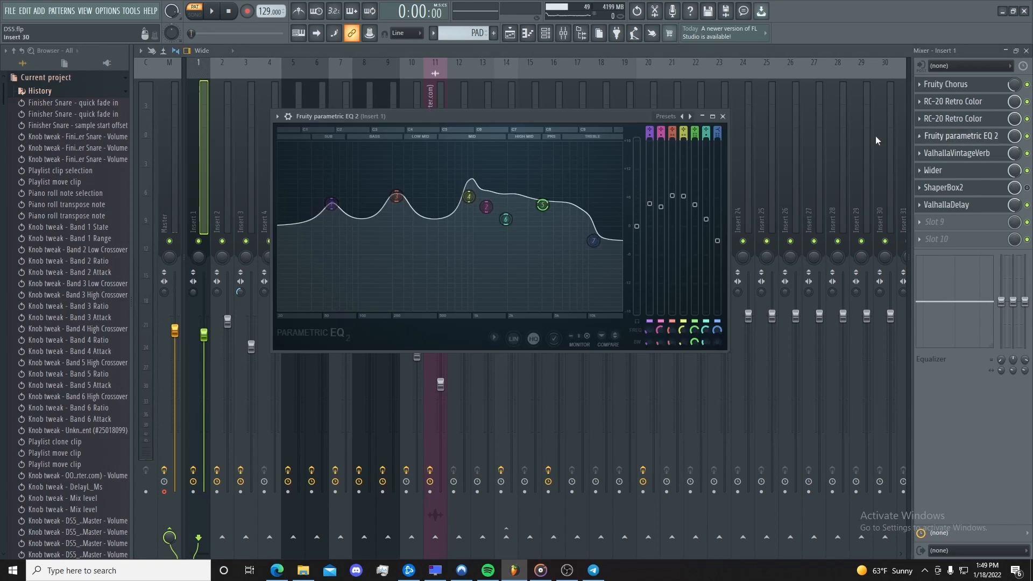
Step: Inspect the ValhallaVintageVerb, Wider and ValhallaDelay settings on mixer Insert 1
click(974, 155)
click(632, 102)
click(630, 103)
click(936, 170)
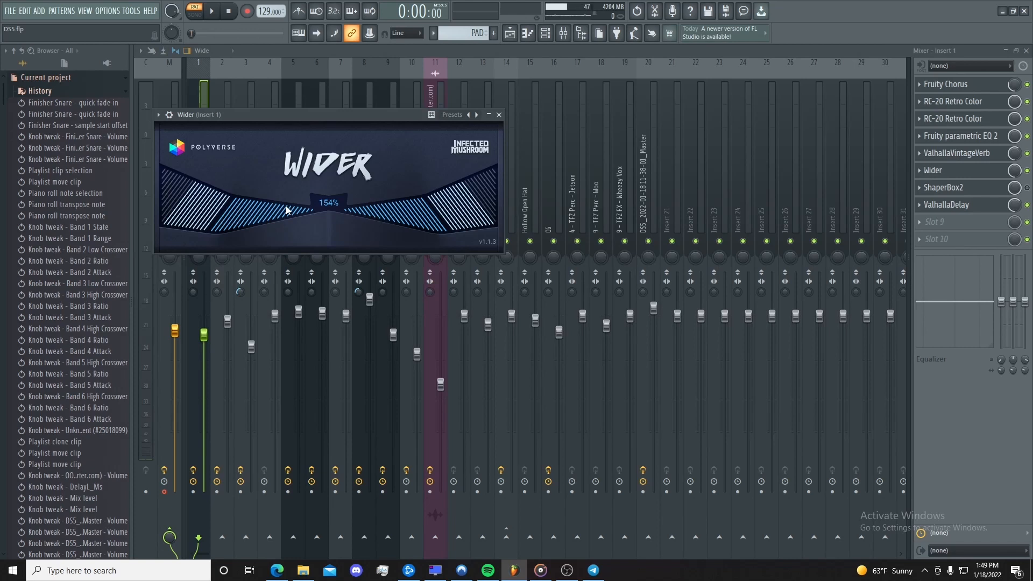
click(960, 206)
click(678, 143)
click(678, 143)
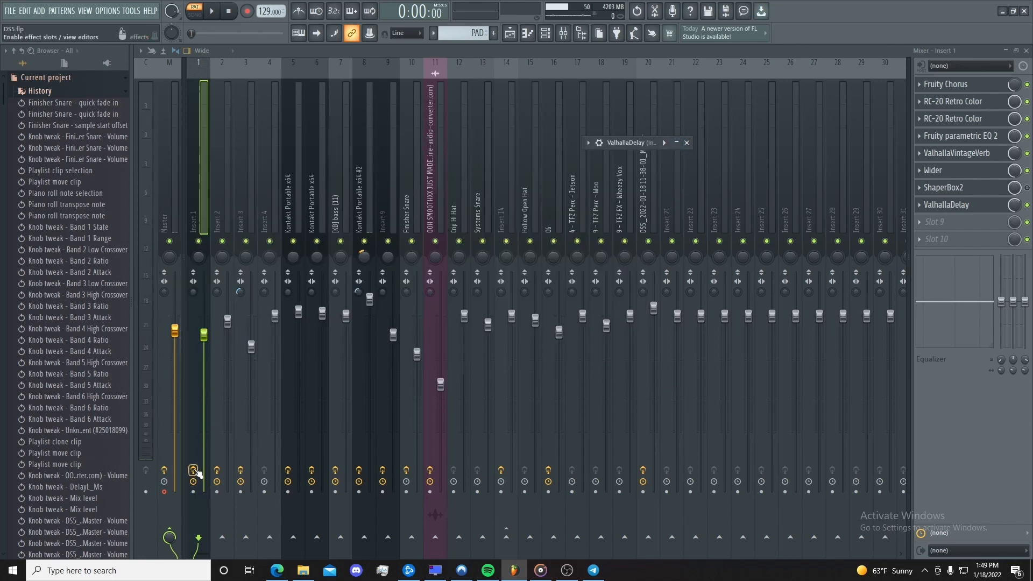
Step: Play the PAD pattern while bypassing and re-enabling all effects on Insert 1 to compare the sound
key(space)
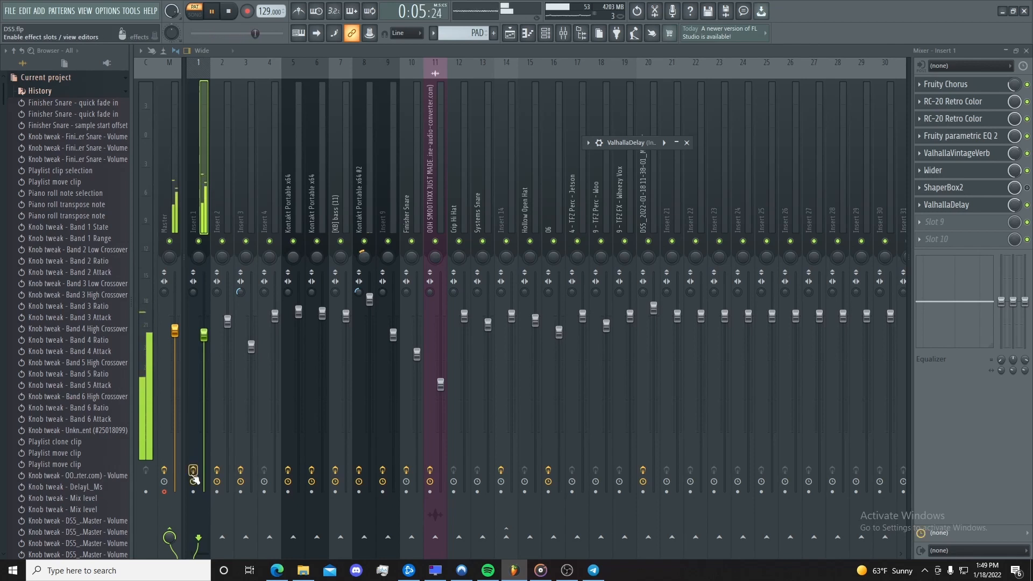
click(194, 473)
click(194, 474)
Step: Open the first bell ~ box clip on playlist Track 2 in the piano roll and play it from shortly before its first notes
key(F5)
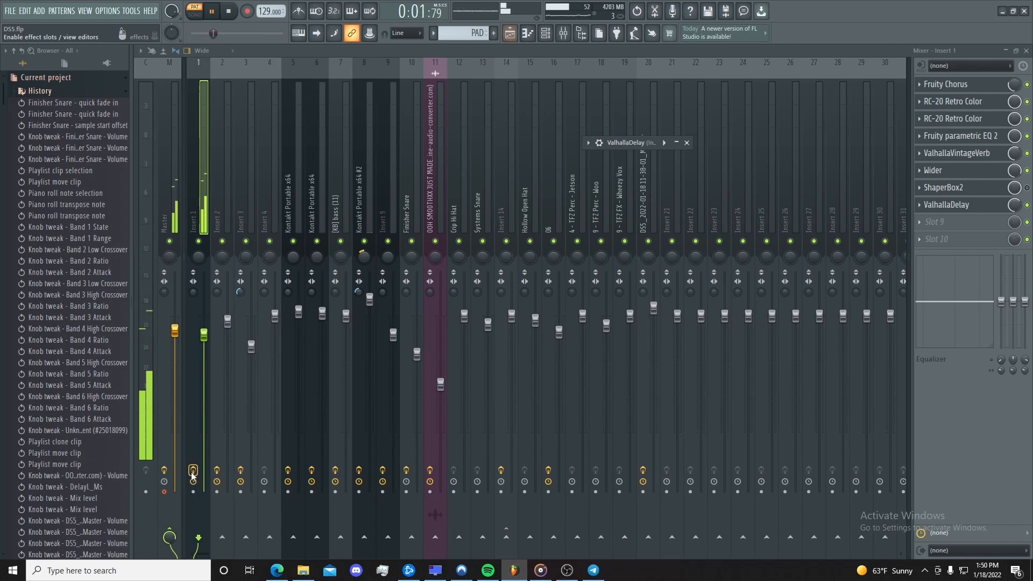
key(space)
double_click(290, 130)
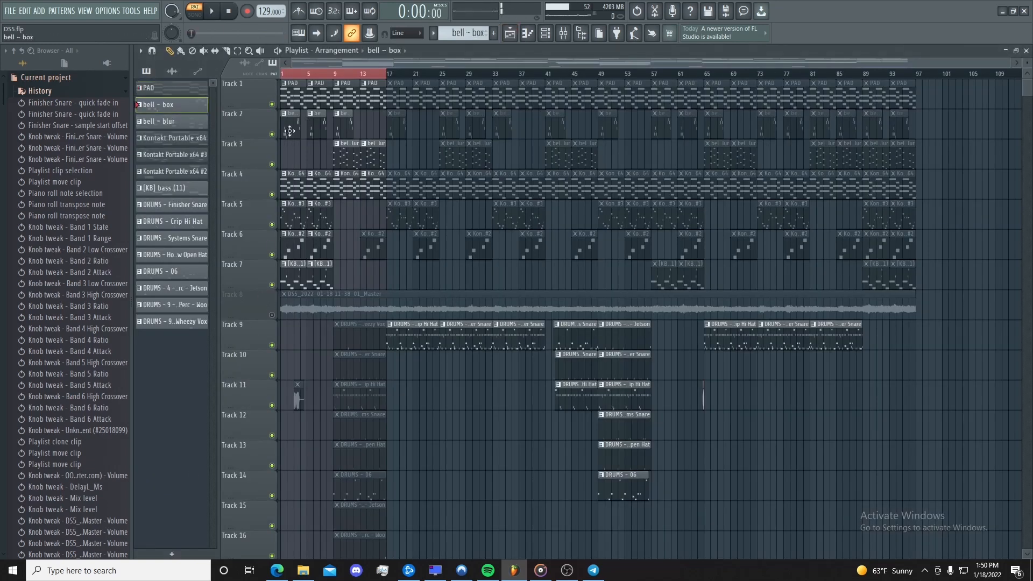
scroll(309, 286, down, 3)
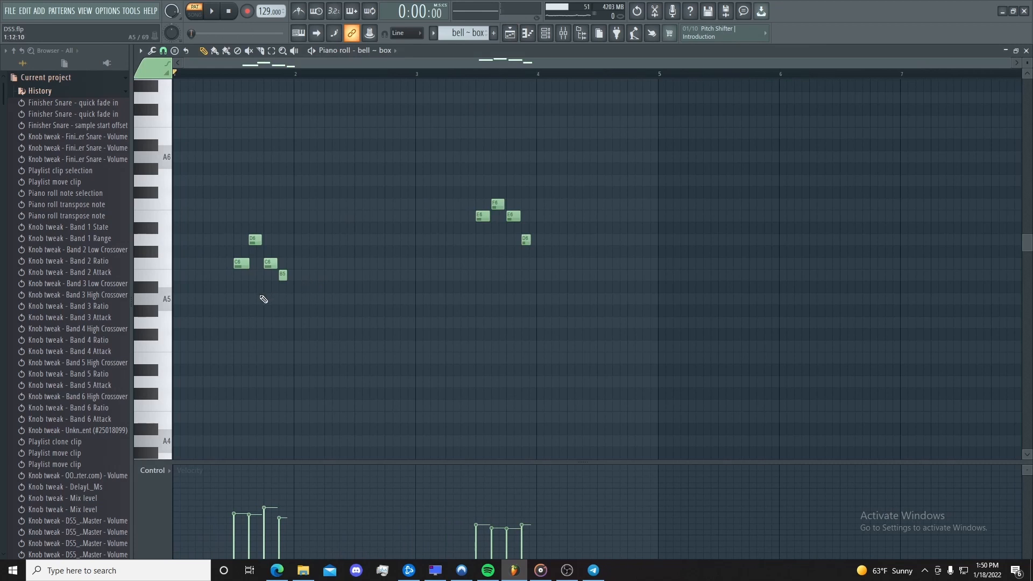
scroll(264, 300, up, 4)
scroll(264, 299, down, 3)
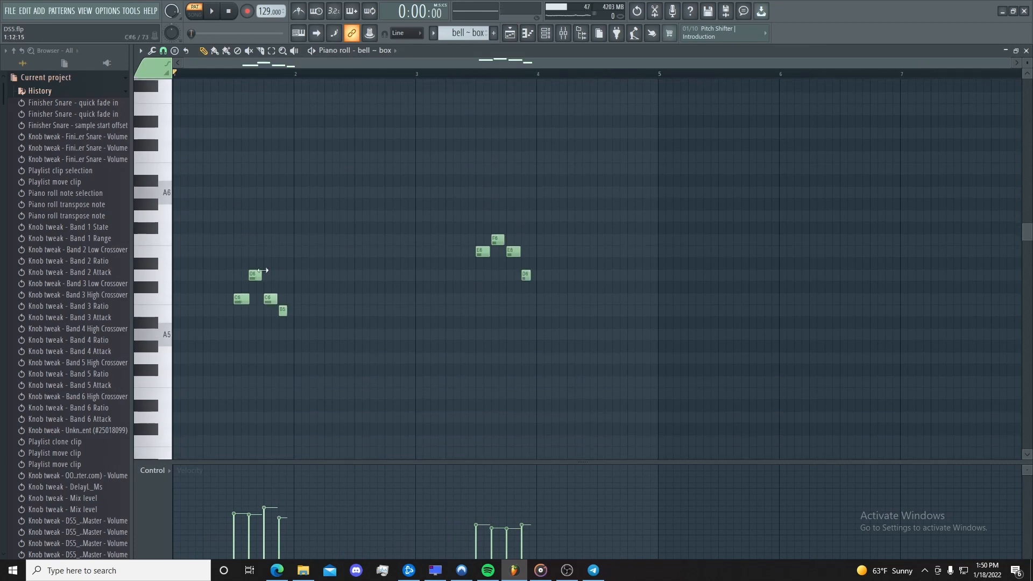
click(204, 74)
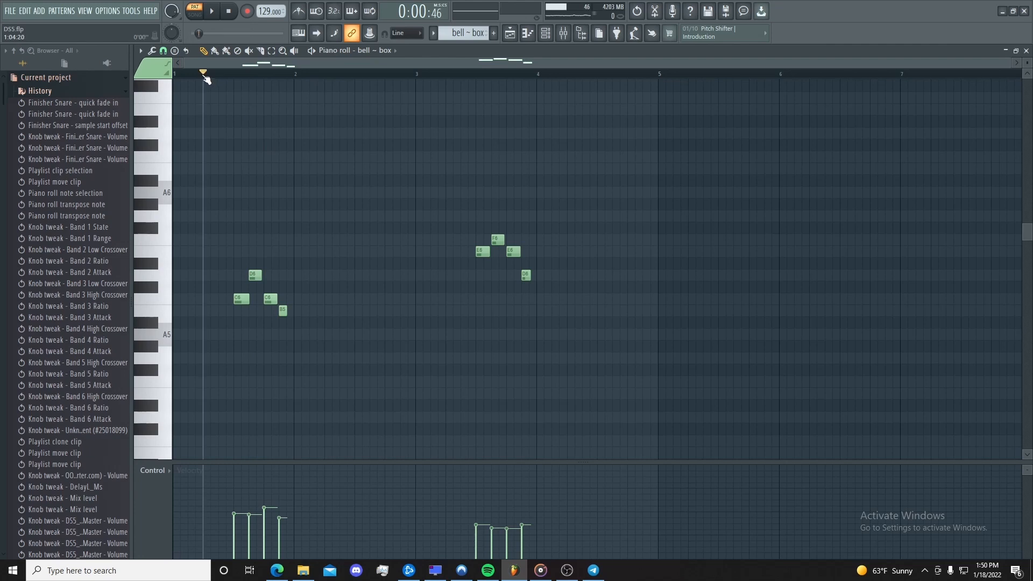
key(space)
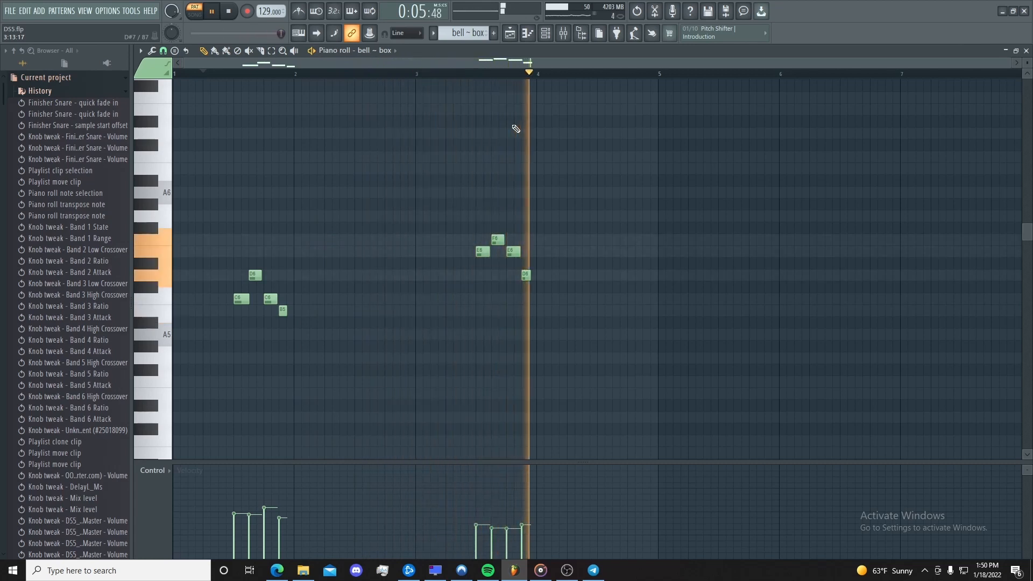
Step: Compare the bell ~ box pattern with the Insert 9 effects bypassed and re-enabled during playback
key(F9)
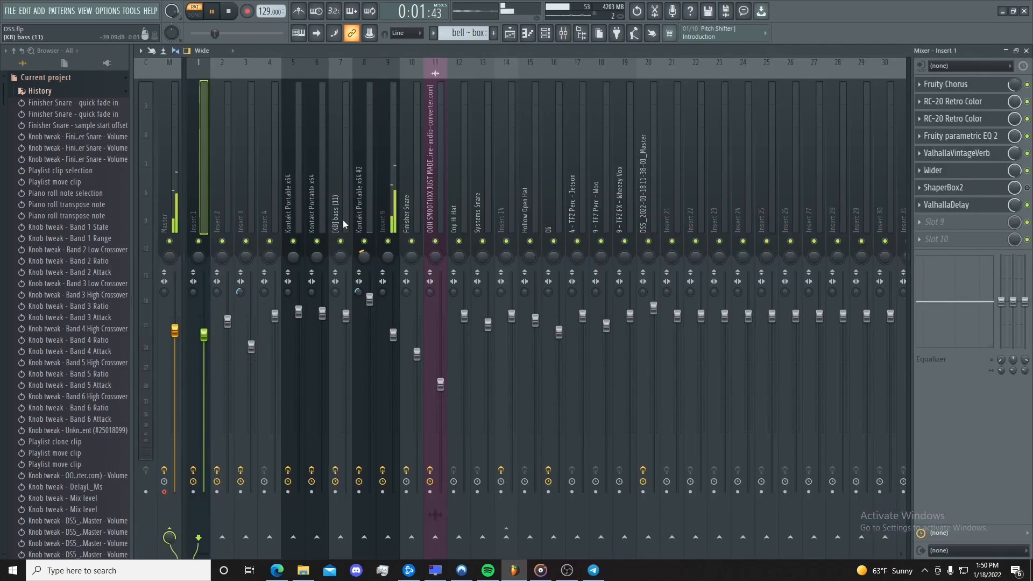
key(space)
click(393, 214)
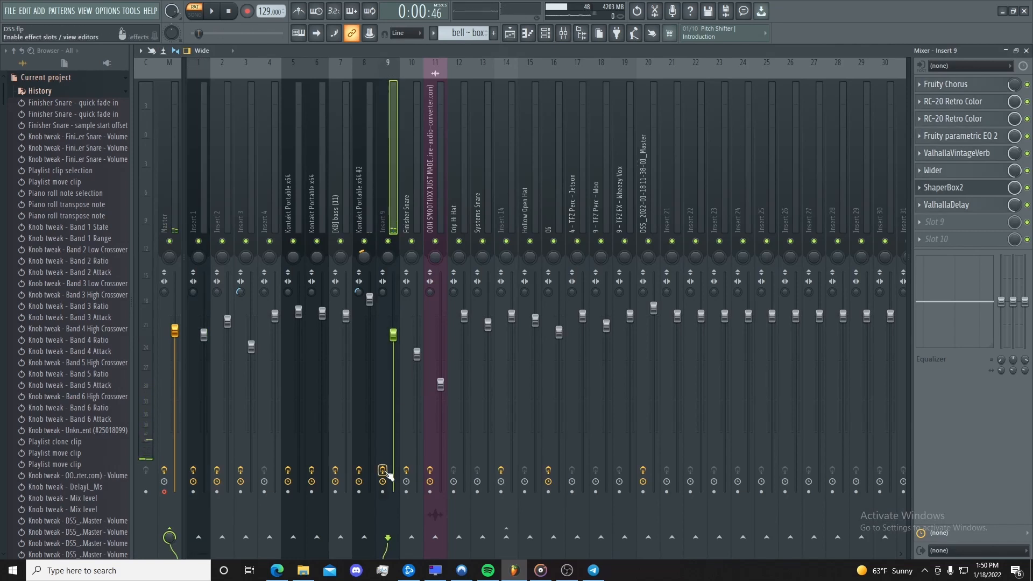
key(space)
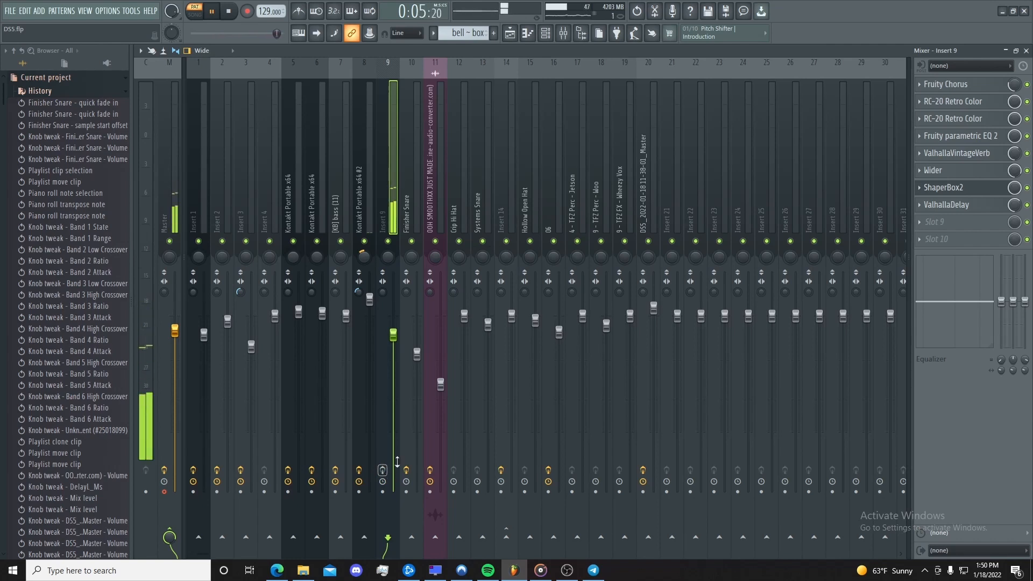
key(space)
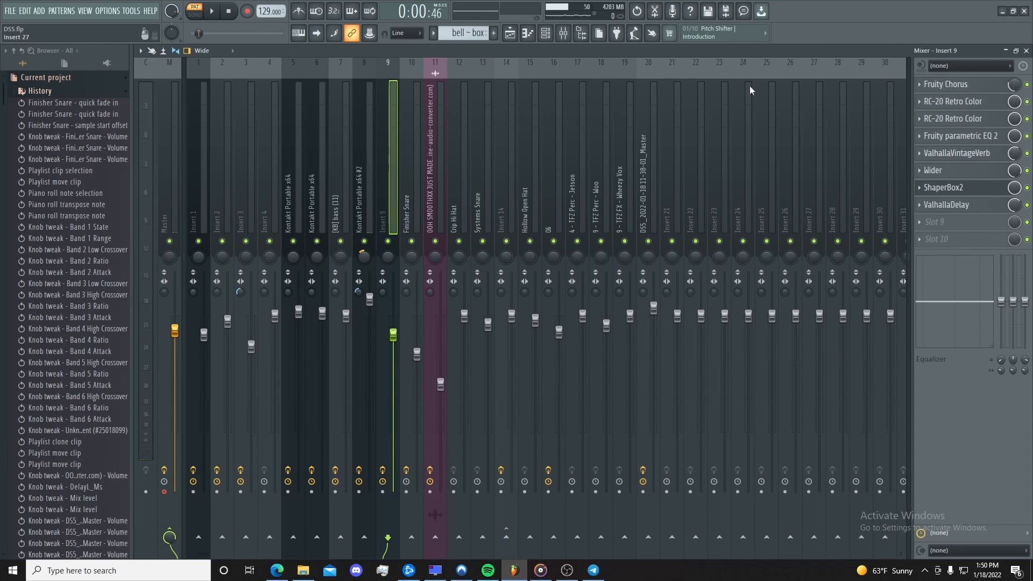
Step: Compare ShaperBox2 on Insert 9 at 0% and 100% mix during playback, and minimize the plugin
click(947, 187)
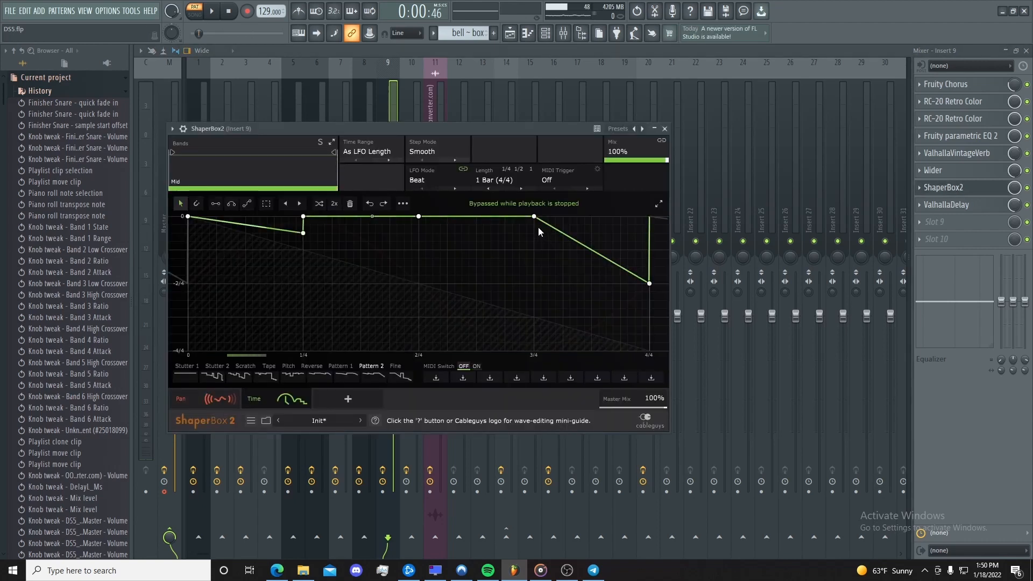
drag(666, 160, 606, 160)
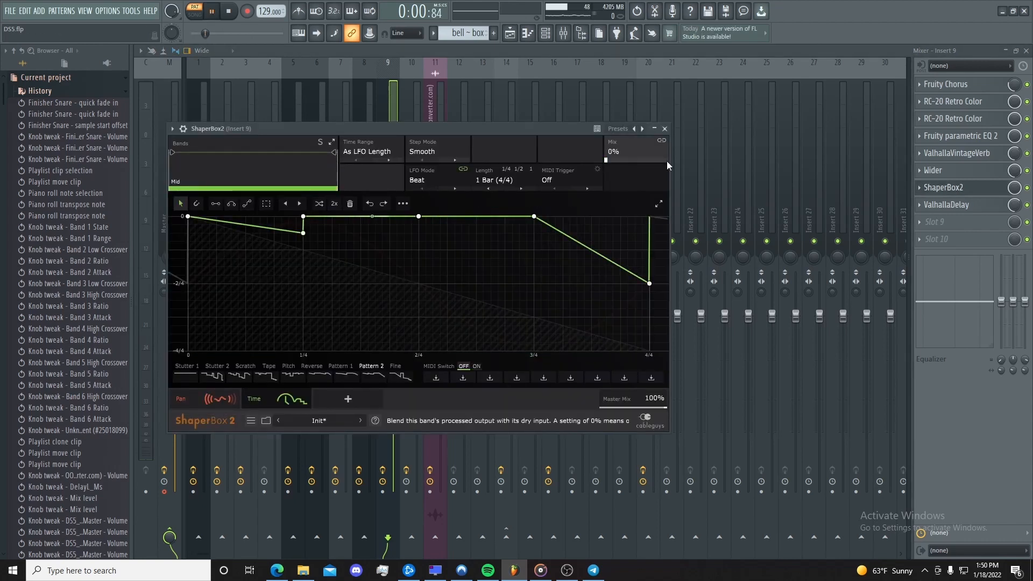
key(space)
double_click(606, 160)
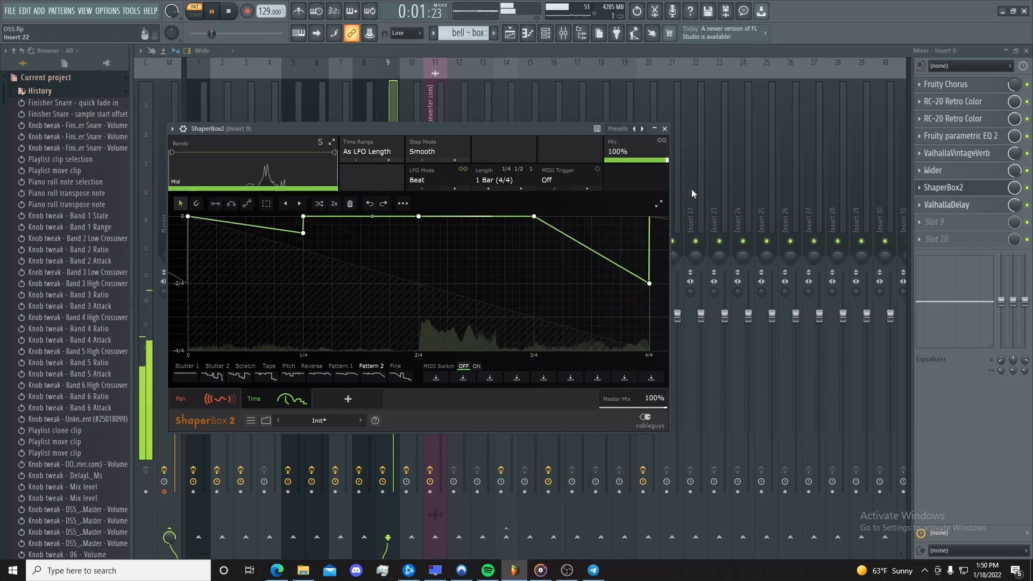
click(654, 129)
key(space)
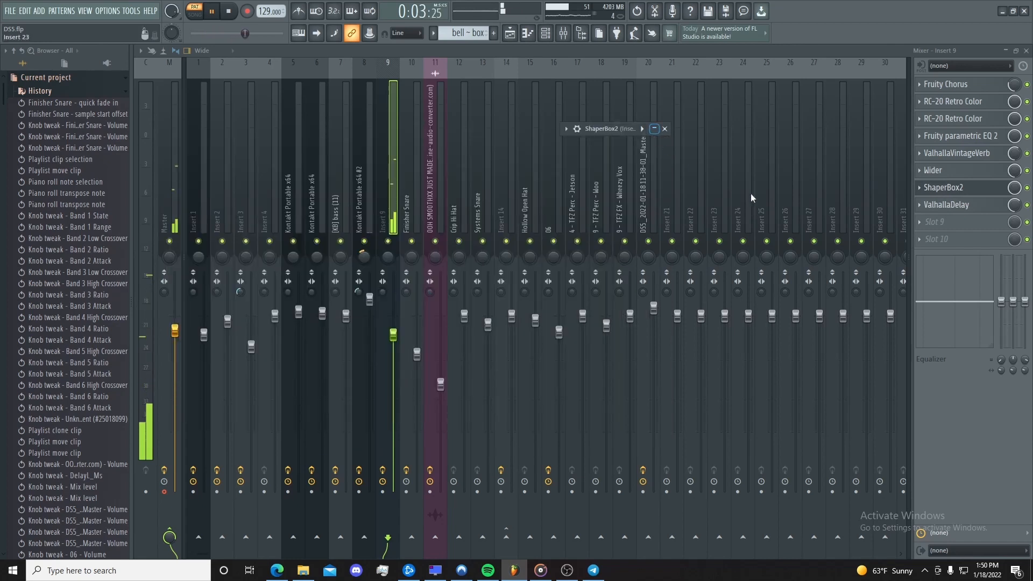
Step: Solo Tracks 1 and 2 in the playlist and listen to them together in song mode
key(F5)
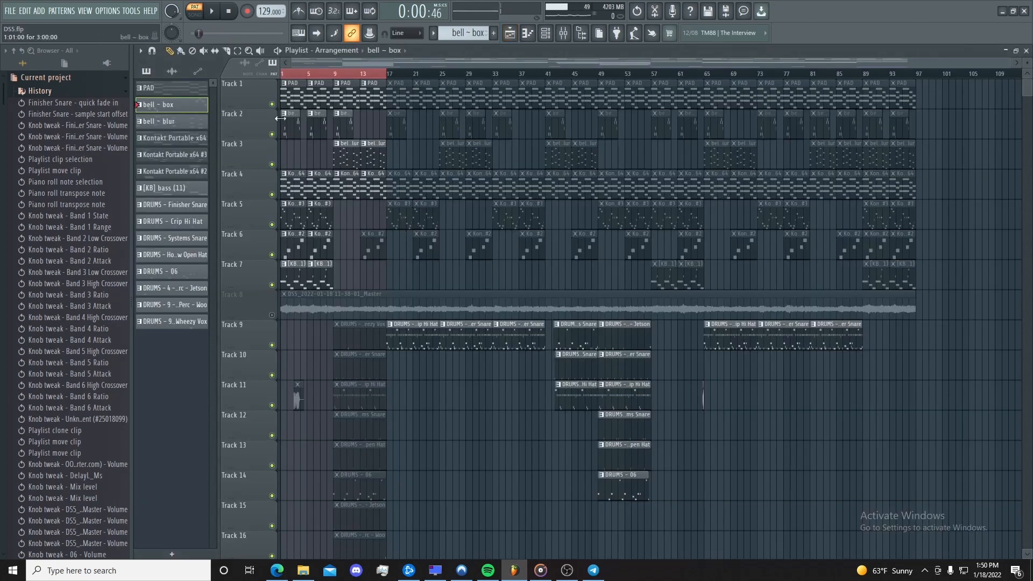
right_click(277, 108)
click(277, 137)
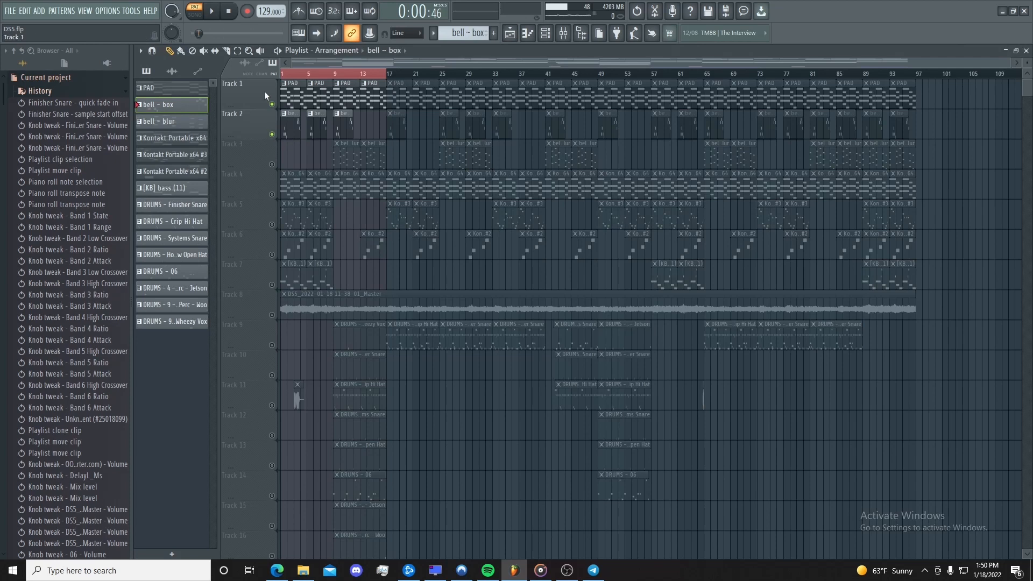
click(194, 15)
key(space)
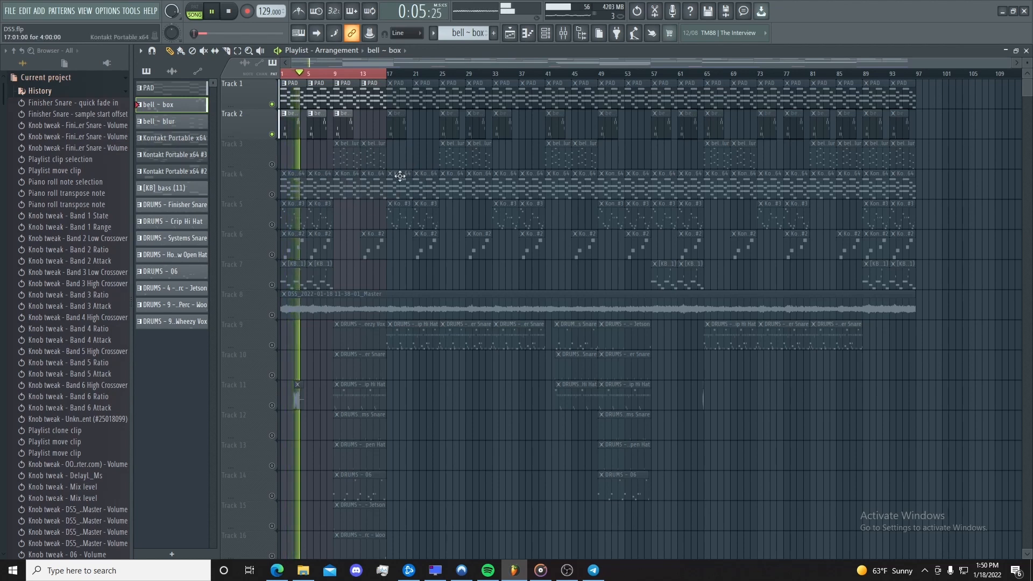
key(space)
Step: Solo Track 3, place the playhead at bar 9 and open the bell ~ blur clip in the piano roll
right_click(272, 165)
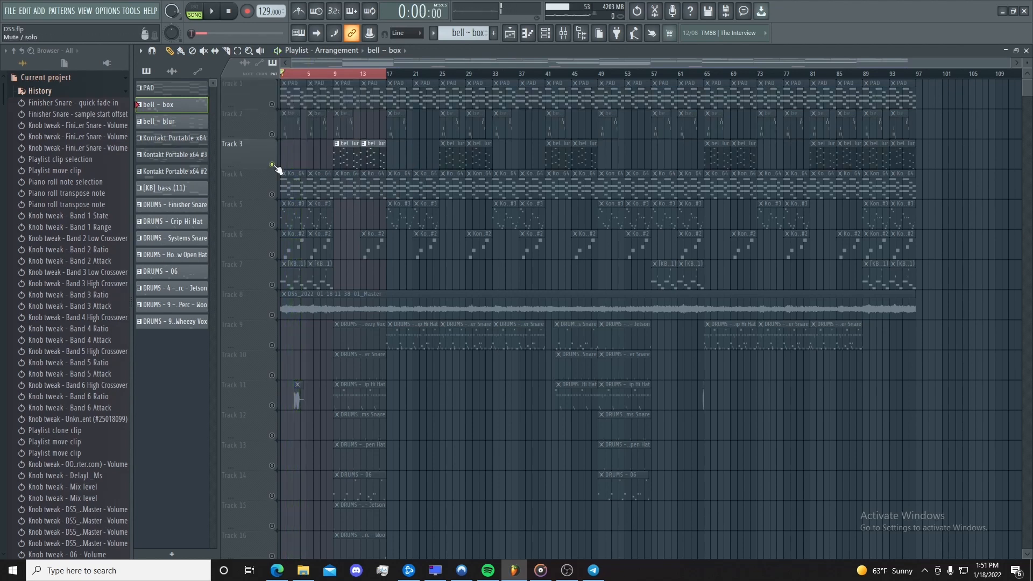
click(337, 78)
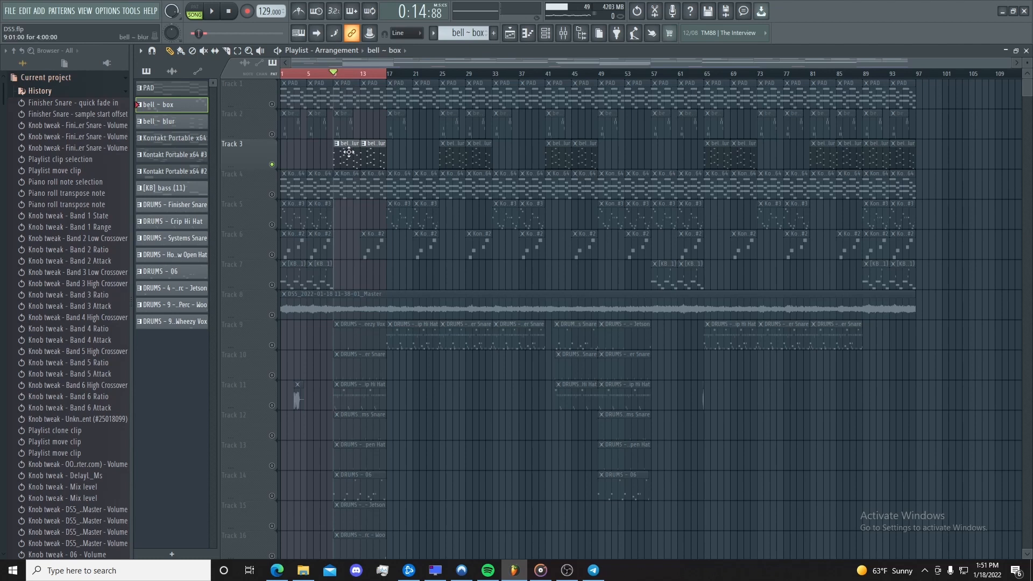
double_click(345, 146)
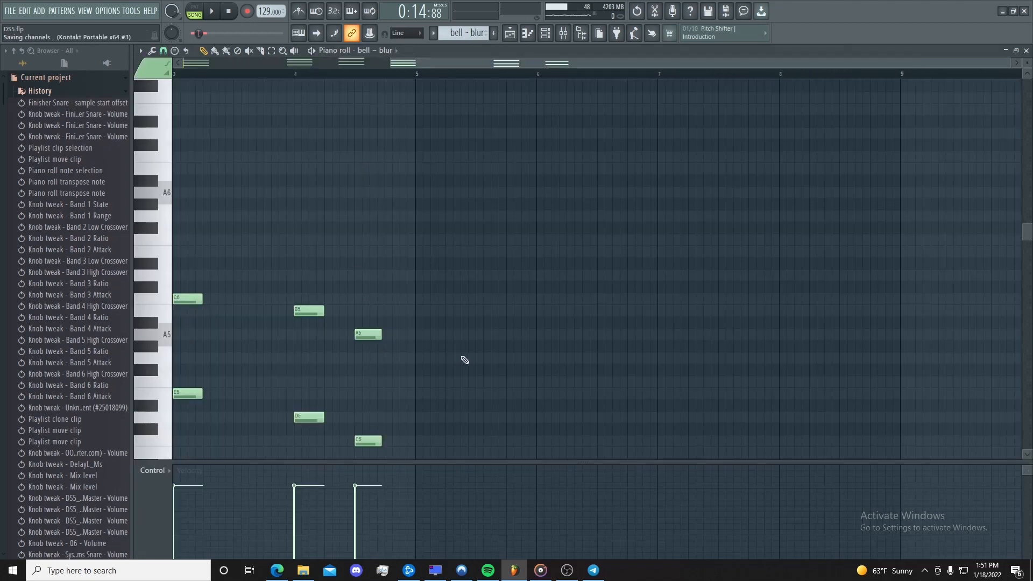
Step: Look over the bell ~ blur chords and play them in pattern mode
scroll(466, 360, down, 7)
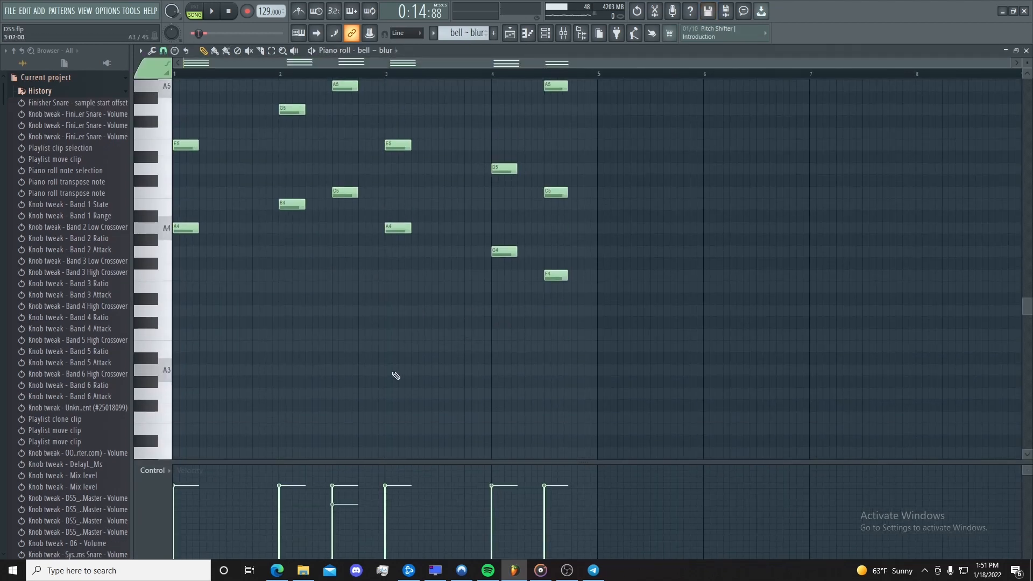
scroll(396, 376, up, 3)
click(197, 12)
key(space)
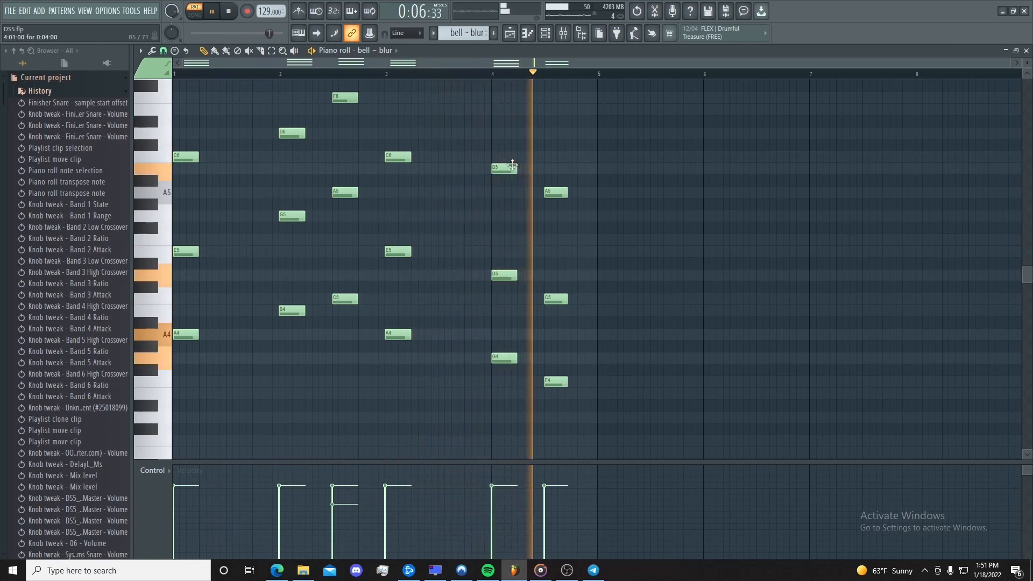
key(space)
Step: Review the Insert 3 effects from the first Fruity parametric EQ 2 through ValhallaVintageVerb, Cymatics Origin, RC-20 Retro Color and the second EQ to ShaperBox2
key(F9)
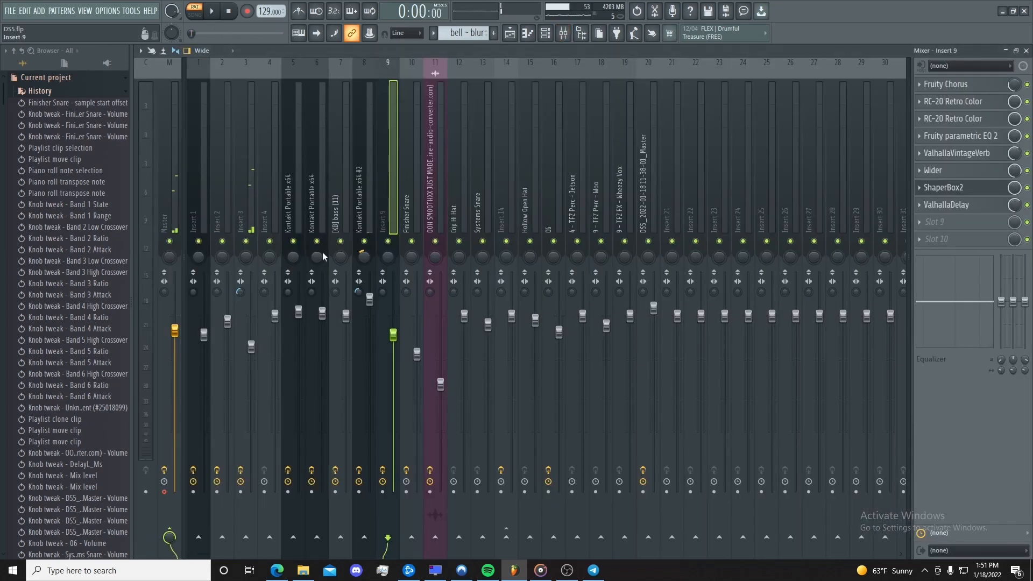
click(250, 215)
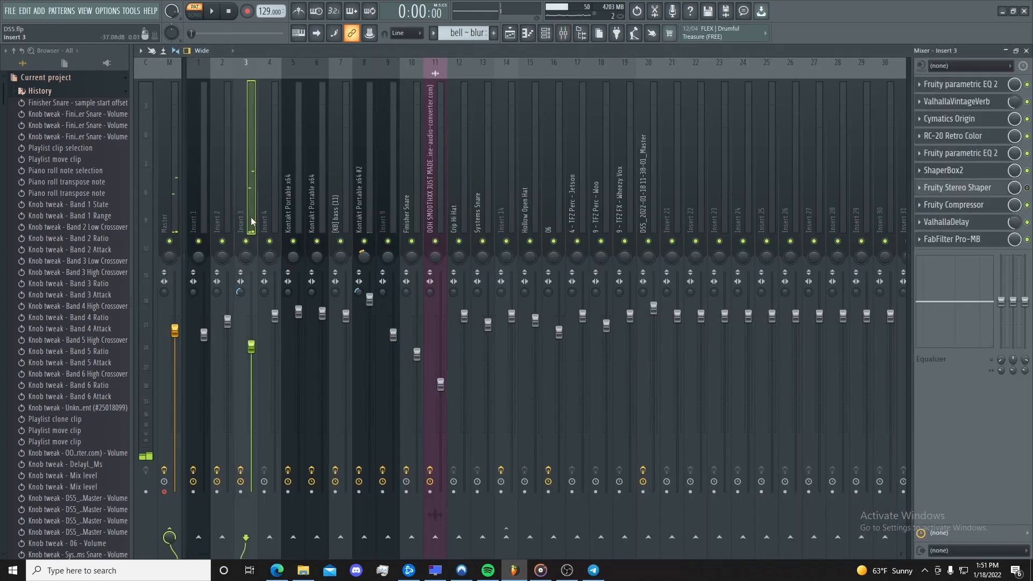
click(961, 86)
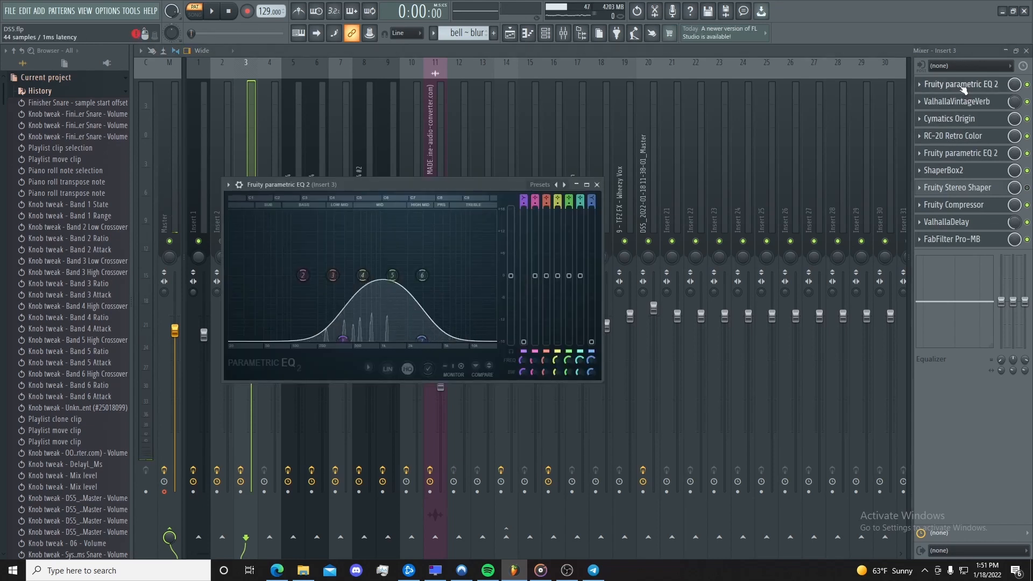
click(958, 101)
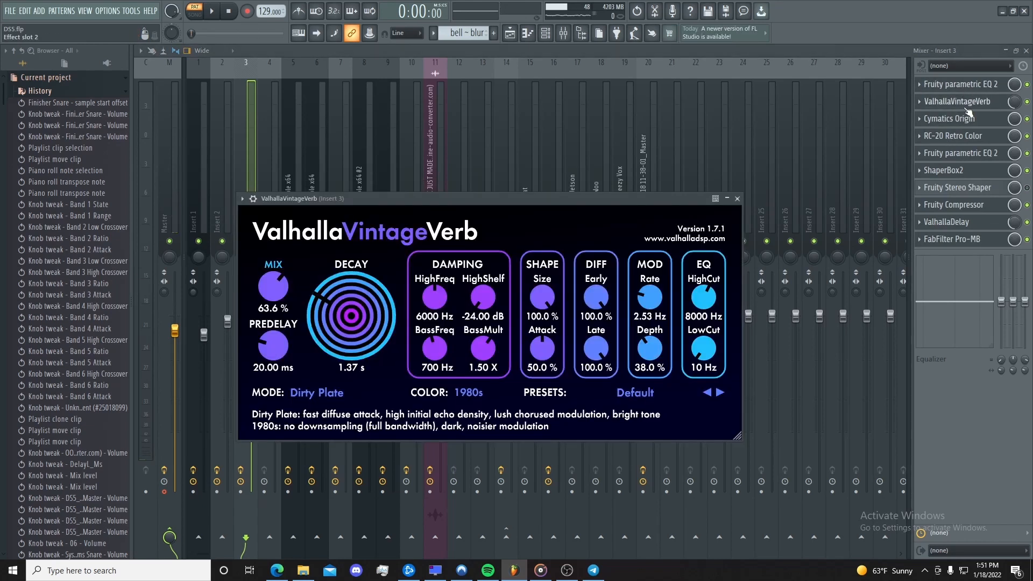
click(966, 119)
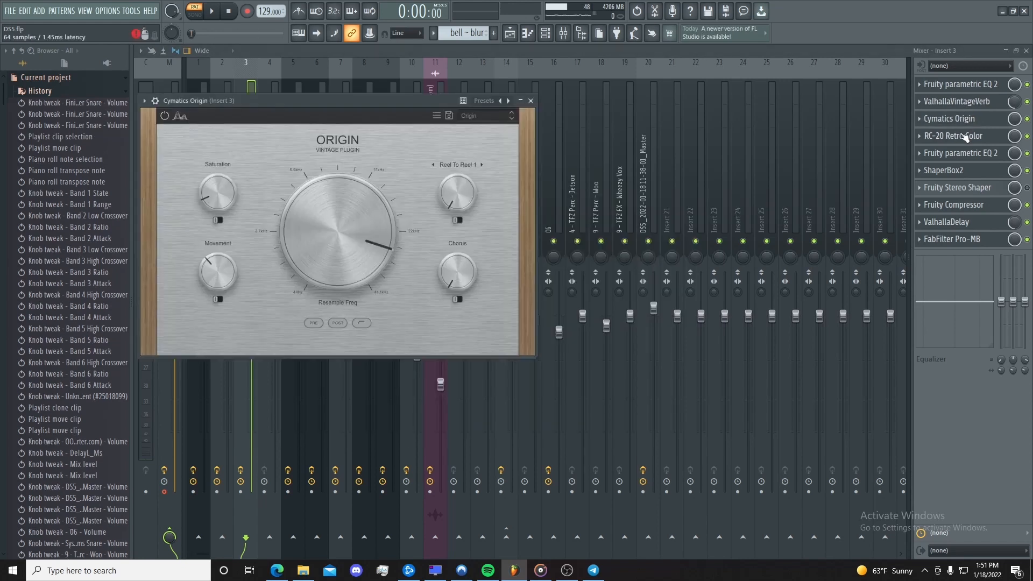
click(966, 137)
click(949, 153)
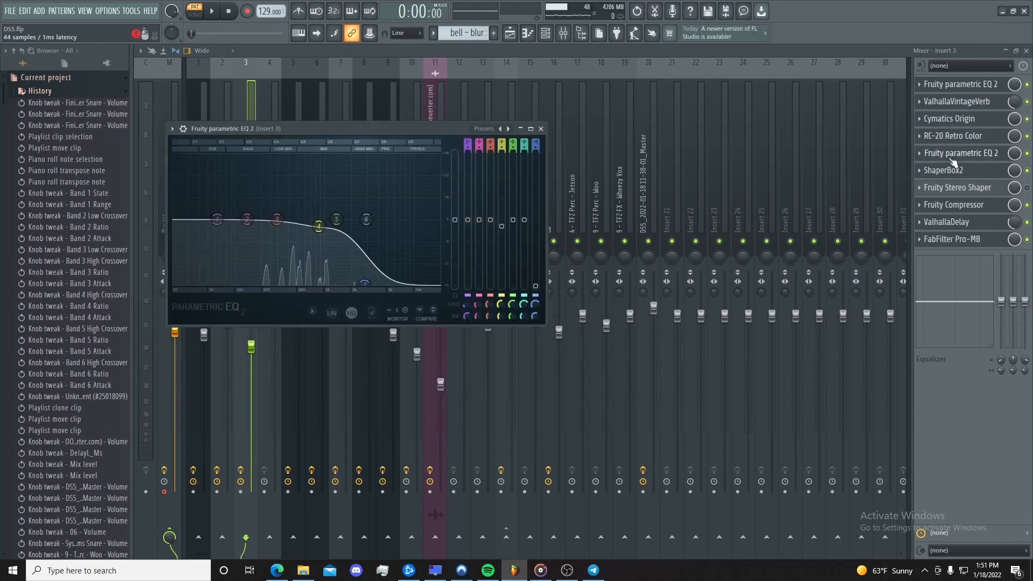
click(954, 171)
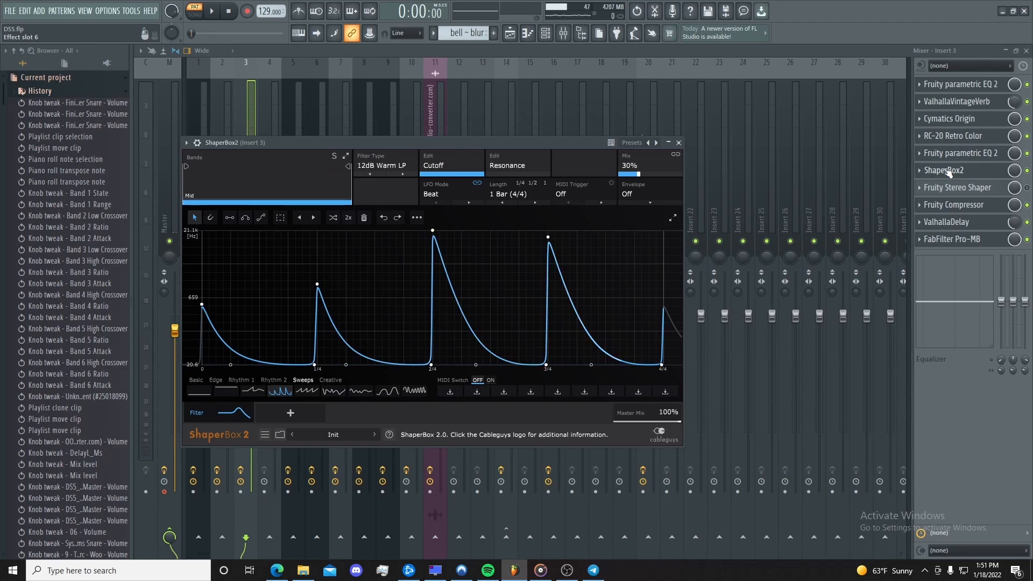
Step: Review Fruity Stereo Shaper, Fruity Compressor, ValhallaDelay and FabFilter Pro-MB on Insert 3, expanding any collapsed plugin windows
click(968, 191)
click(971, 194)
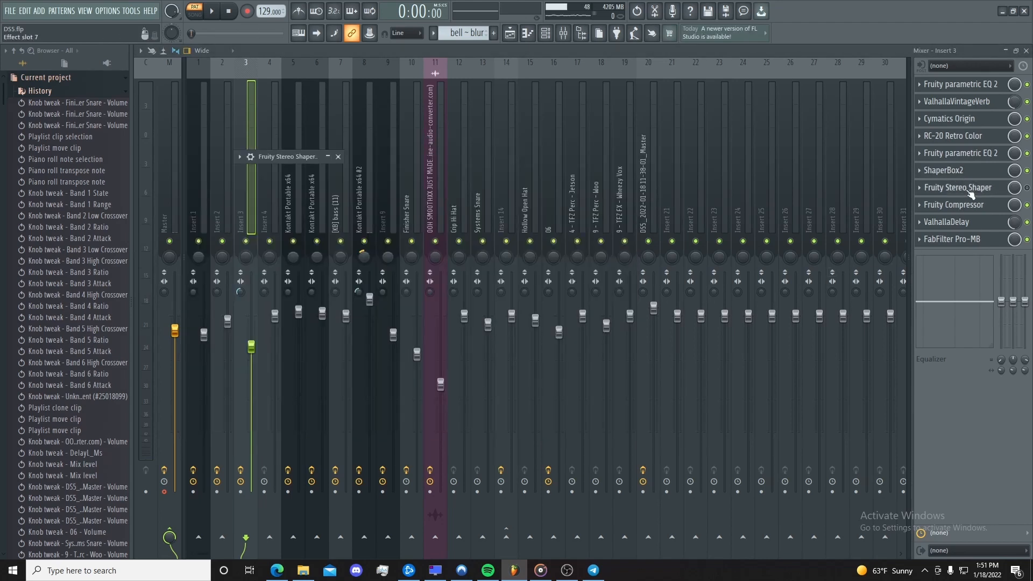
click(327, 157)
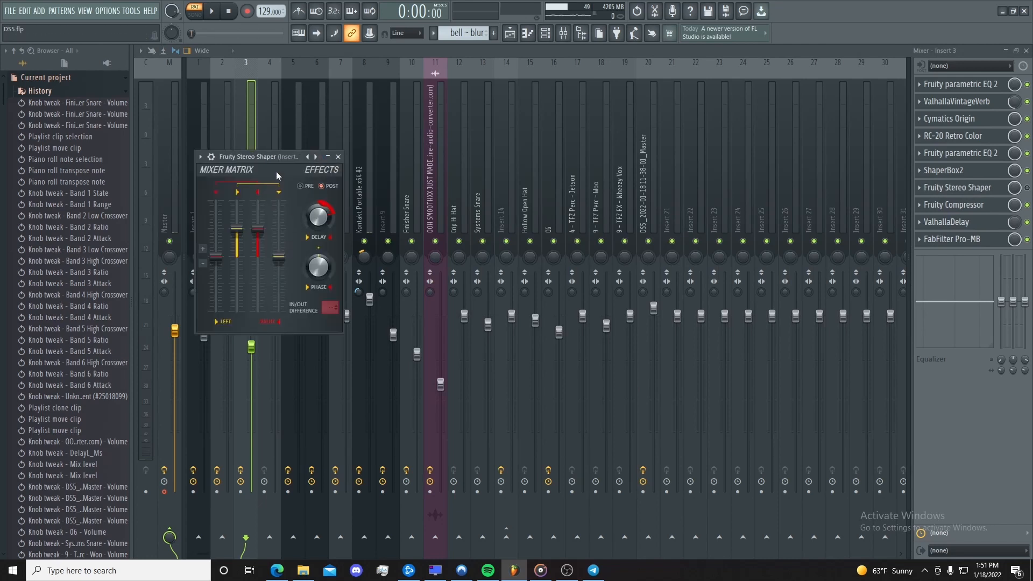
click(958, 205)
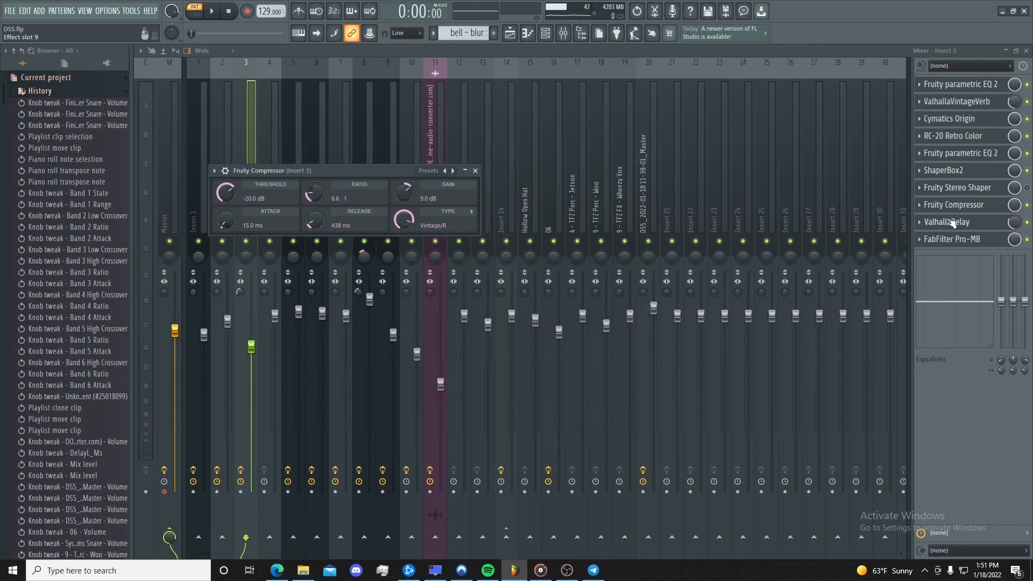
click(952, 223)
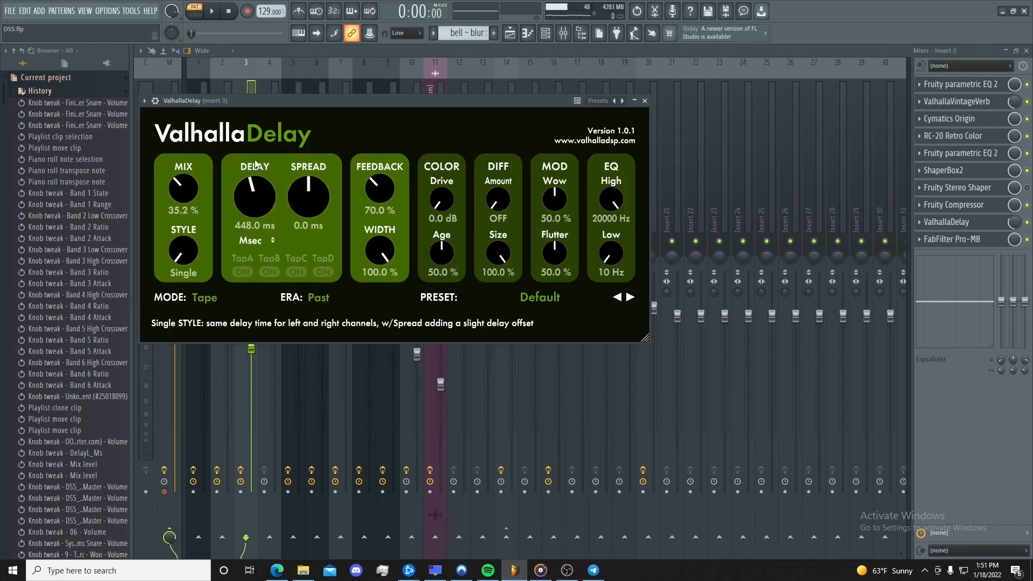
click(951, 239)
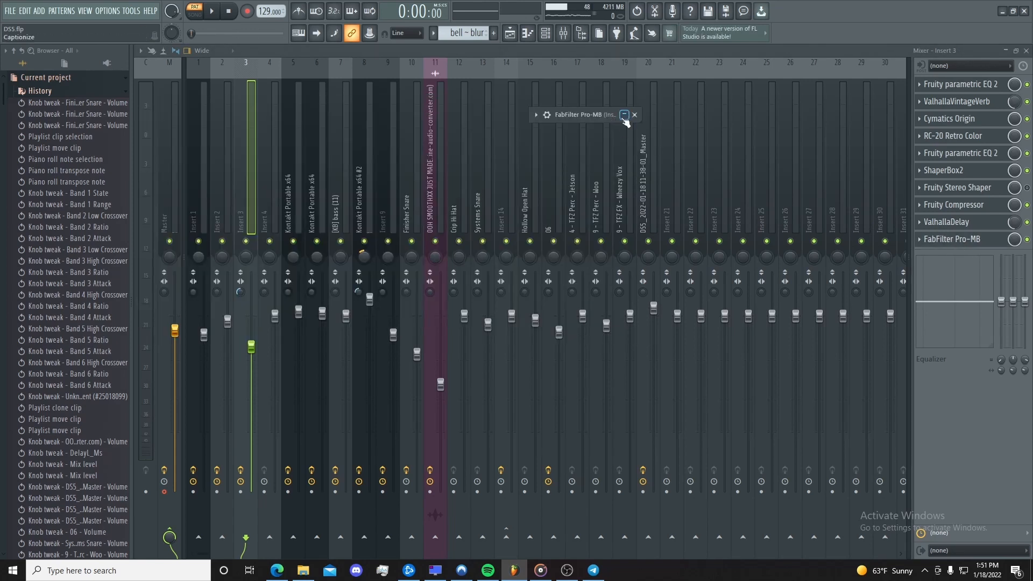
click(625, 114)
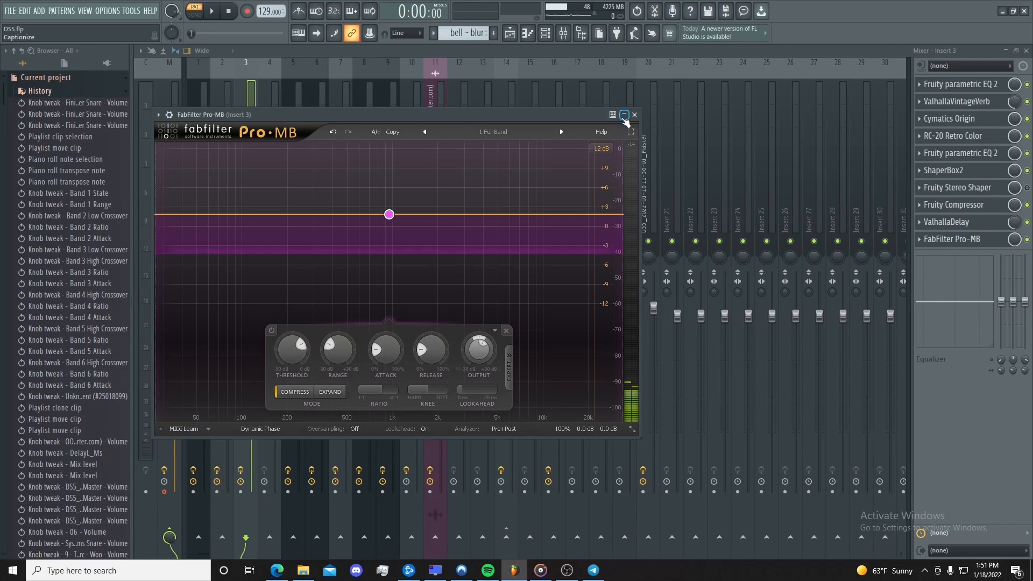
Step: Play the bell ~ blur pattern and compare it with the Insert 3 effects bypassed and re-enabled, with Pro-MB minimized
key(space)
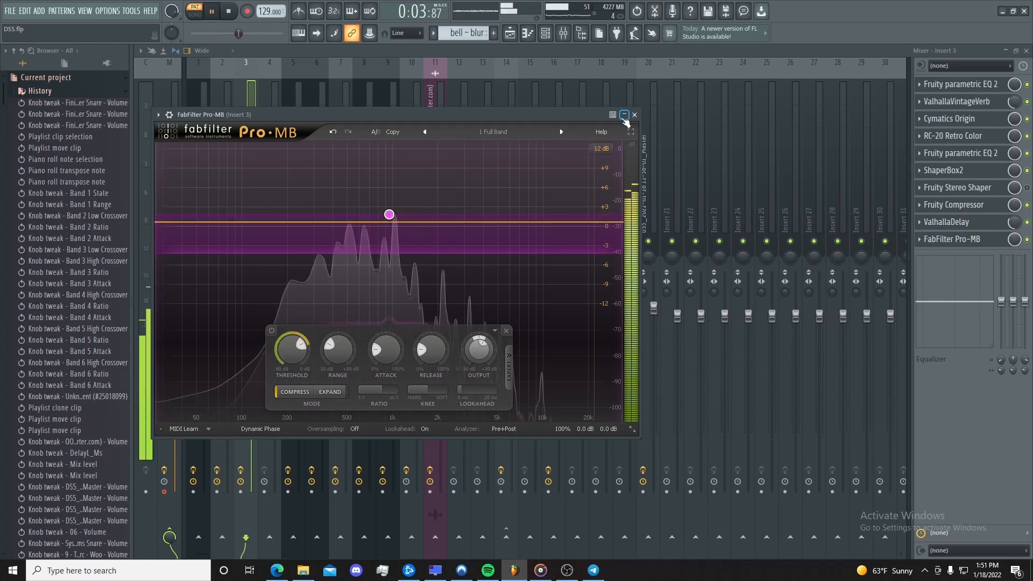
click(624, 115)
click(241, 470)
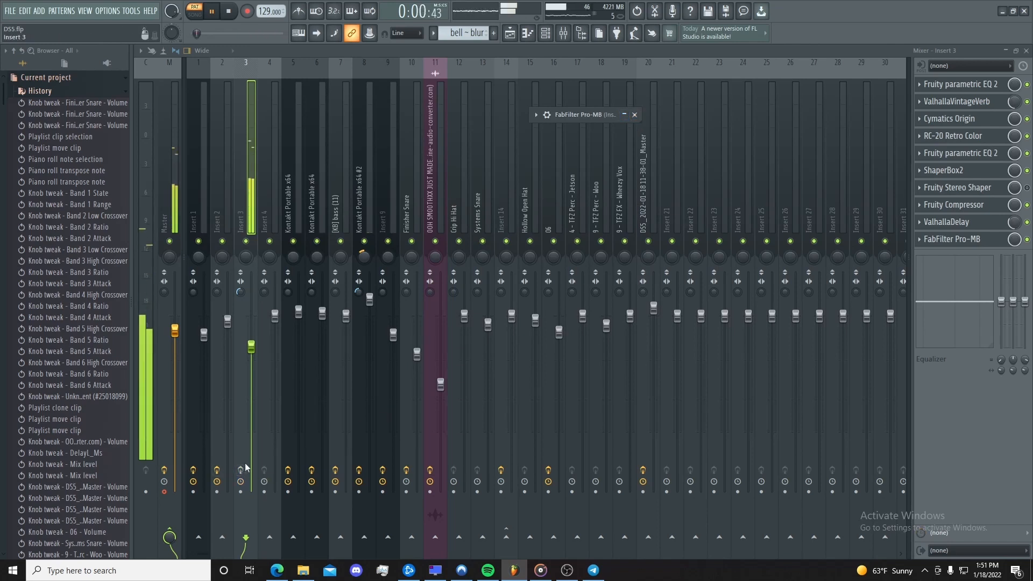
click(241, 471)
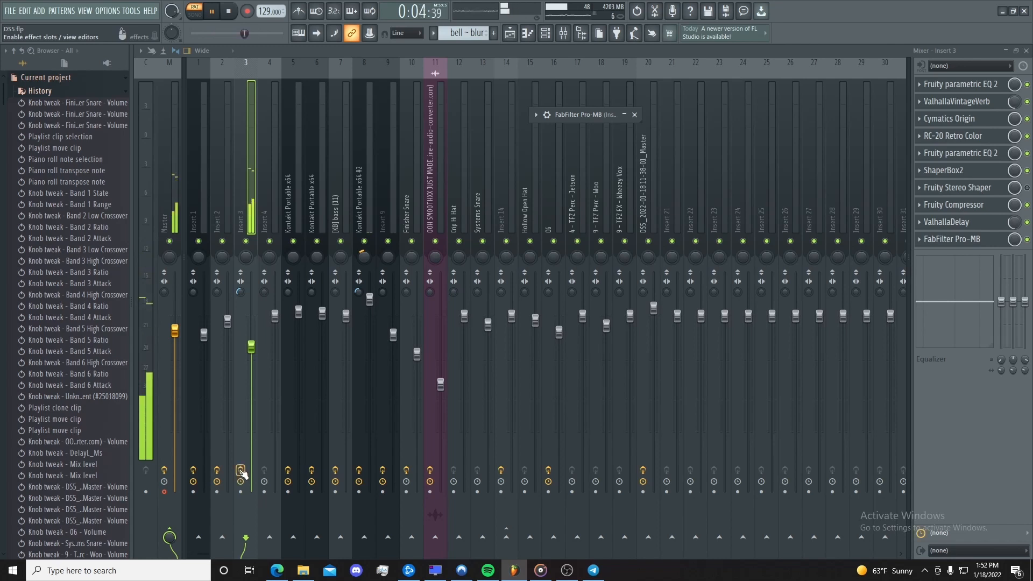
Step: Stop playback and open the first Kontakt Portable x64 clip on Track 4 in the piano roll
key(F5)
key(space)
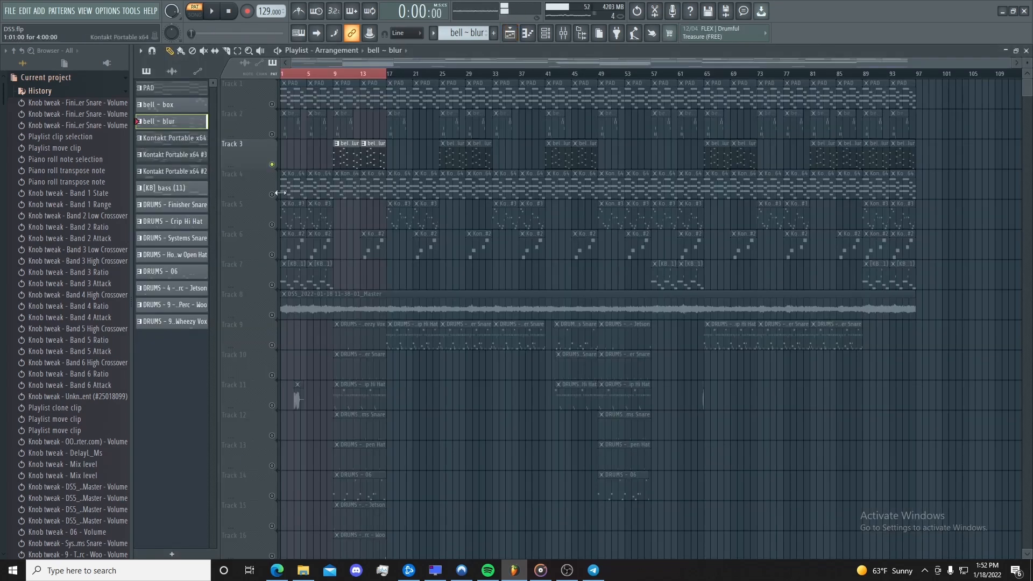
double_click(311, 193)
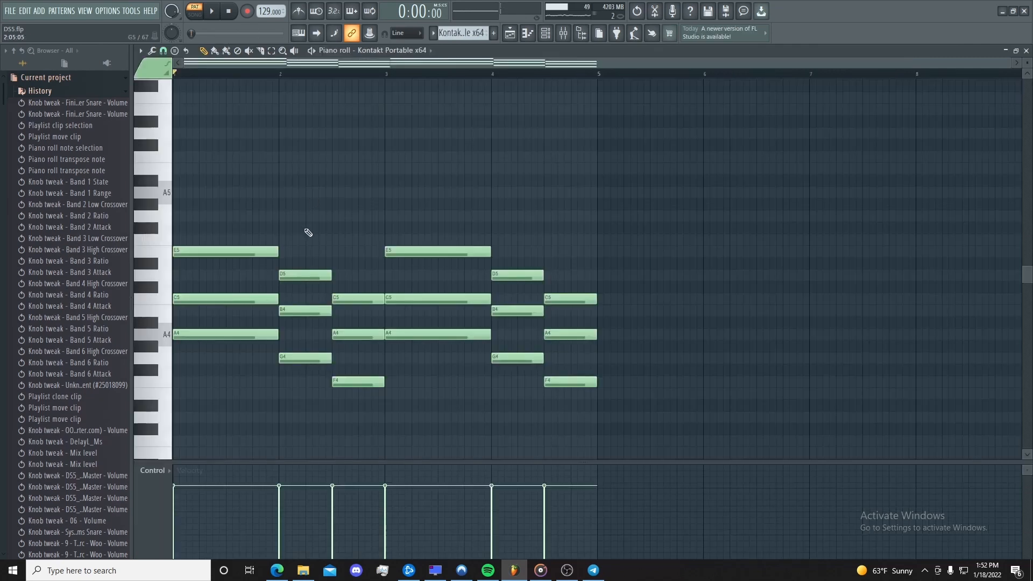
Step: Inspect the Electric Sunburst Deluxe instrument and its Ibiza patterns in the Kontakt Portable x64 channel, and minimize the plugin
key(F6)
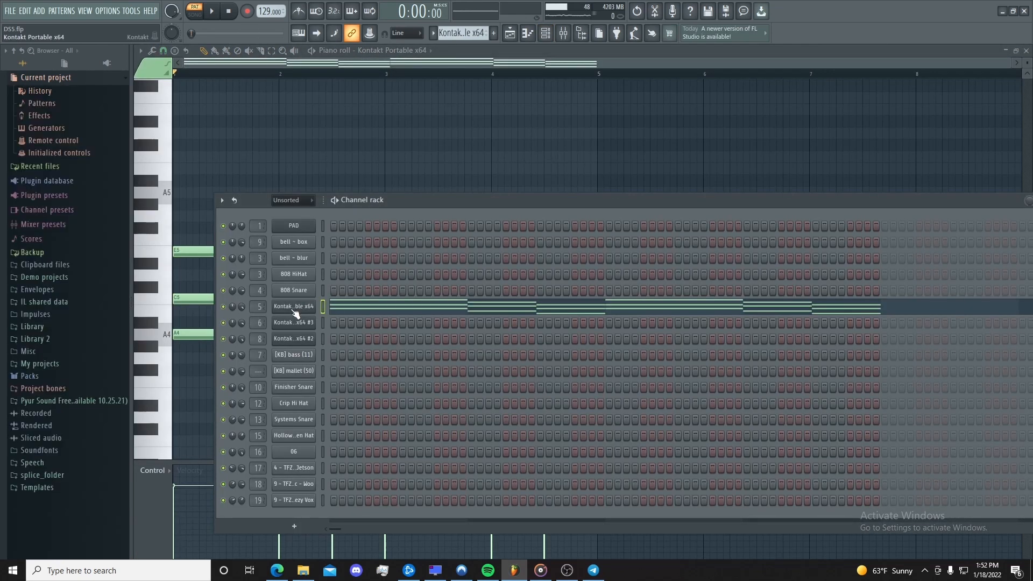
click(295, 308)
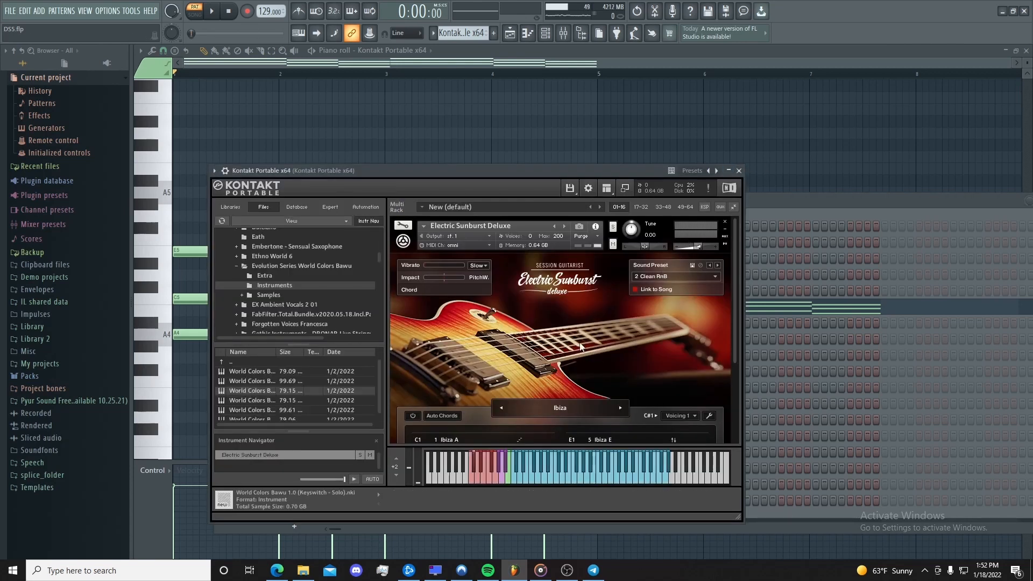
scroll(573, 346, down, 3)
click(729, 170)
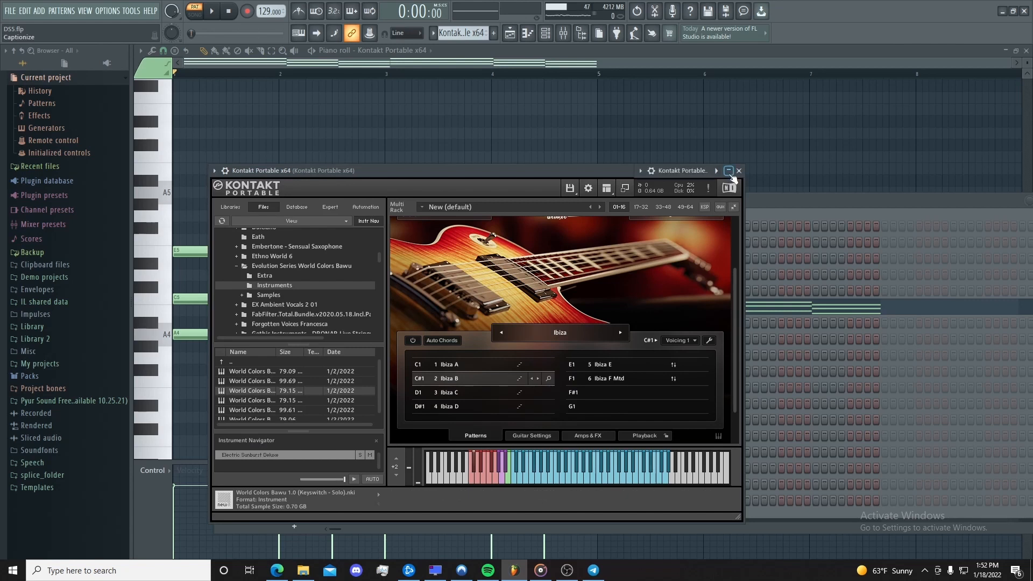
Step: Reopen the Kontakt Portable x64 chords in the piano roll from the channel rack and audition them in pattern mode
key(F5)
key(F6)
key(F6)
key(F6)
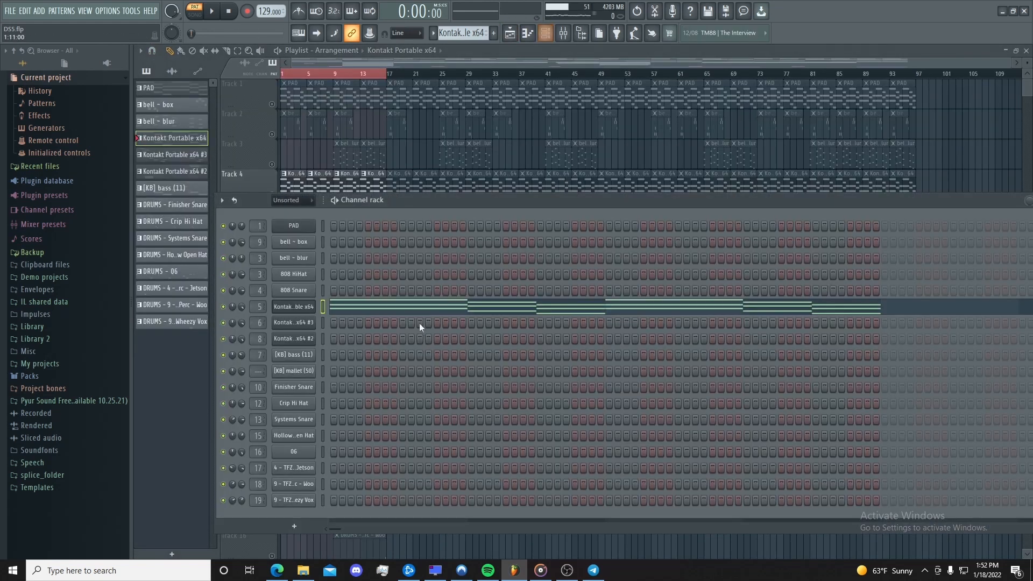
click(429, 312)
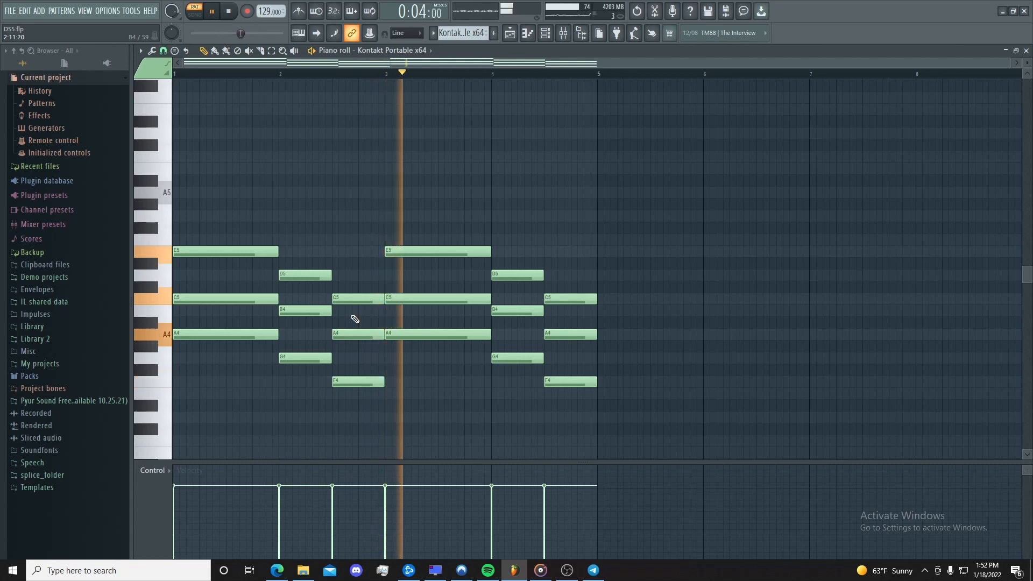
key(space)
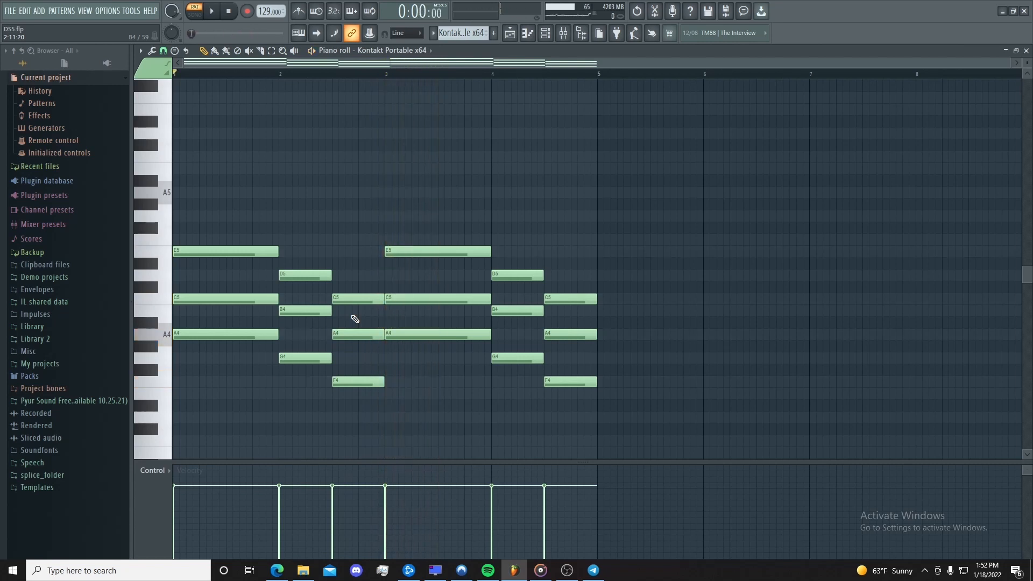
Step: Review the last Fruity parametric EQ 2 and RC-20 Retro Color on the Kontakt Portable x64 mixer track, and play the pattern through its effects
key(F9)
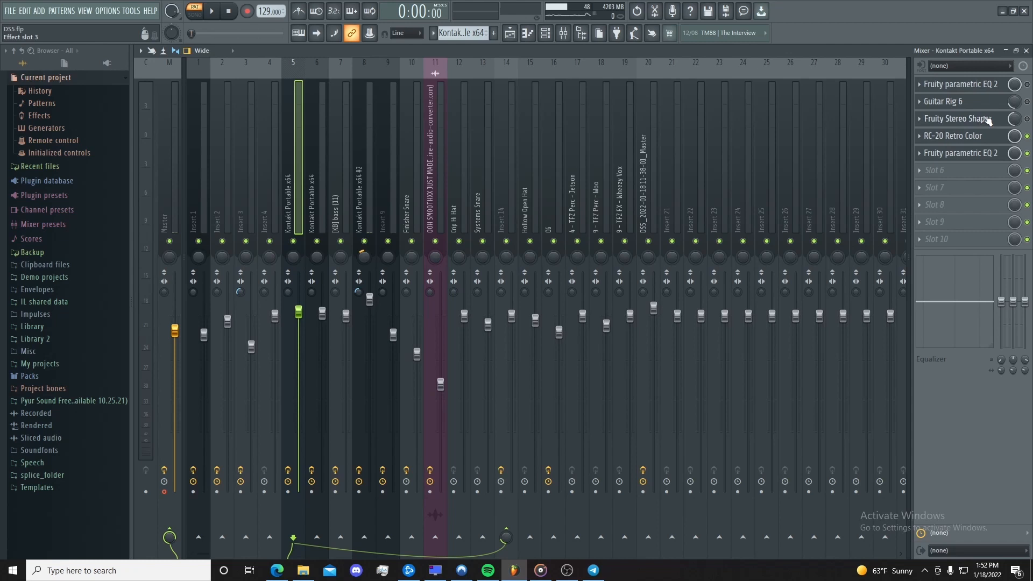
click(967, 152)
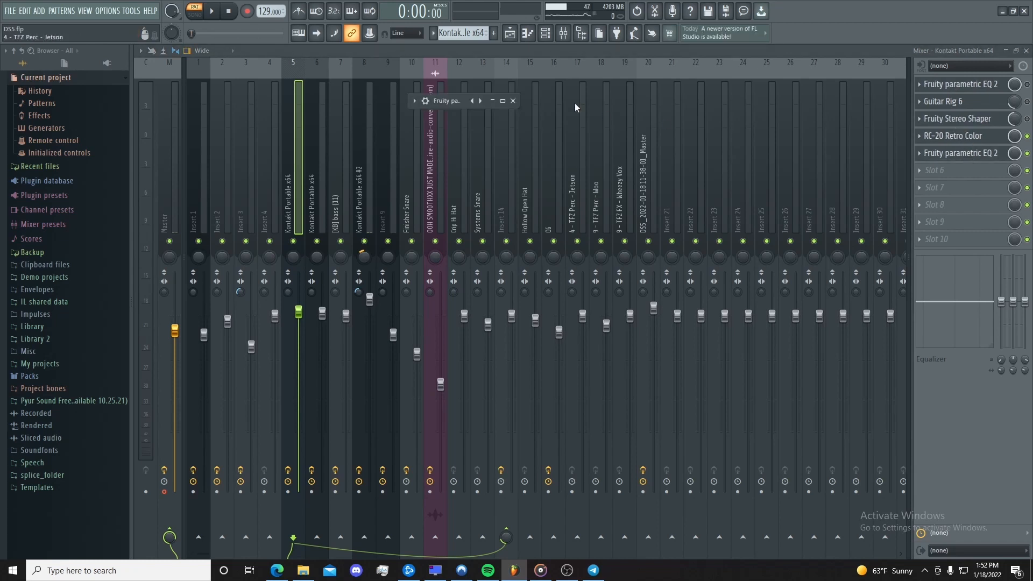
click(492, 101)
click(493, 102)
click(963, 135)
click(654, 198)
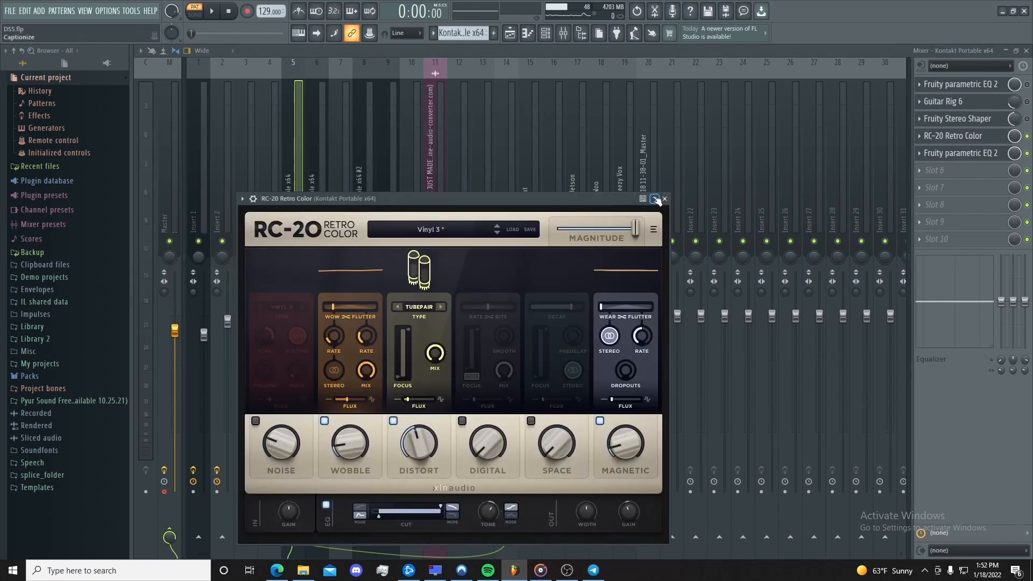
click(655, 199)
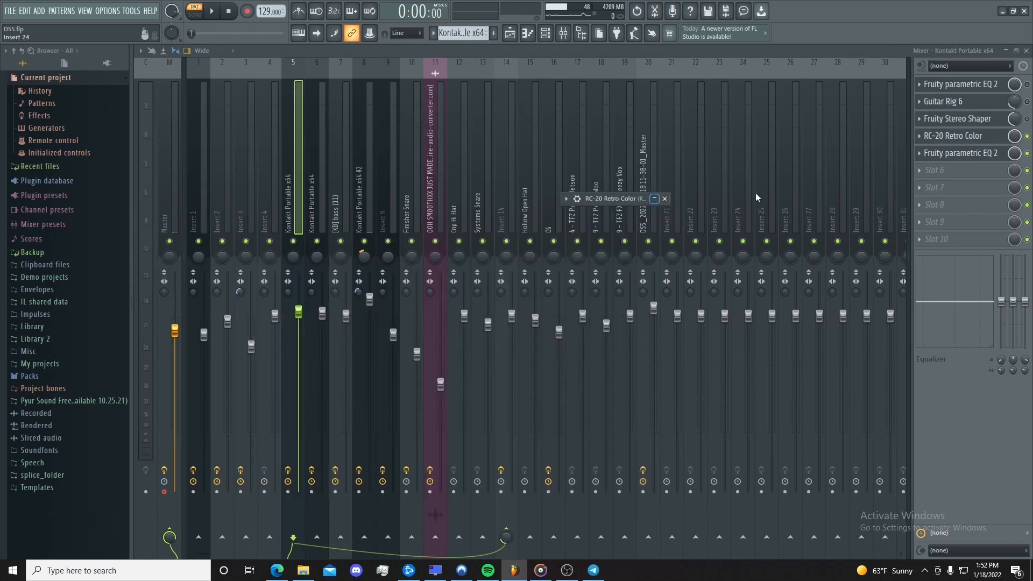
key(space)
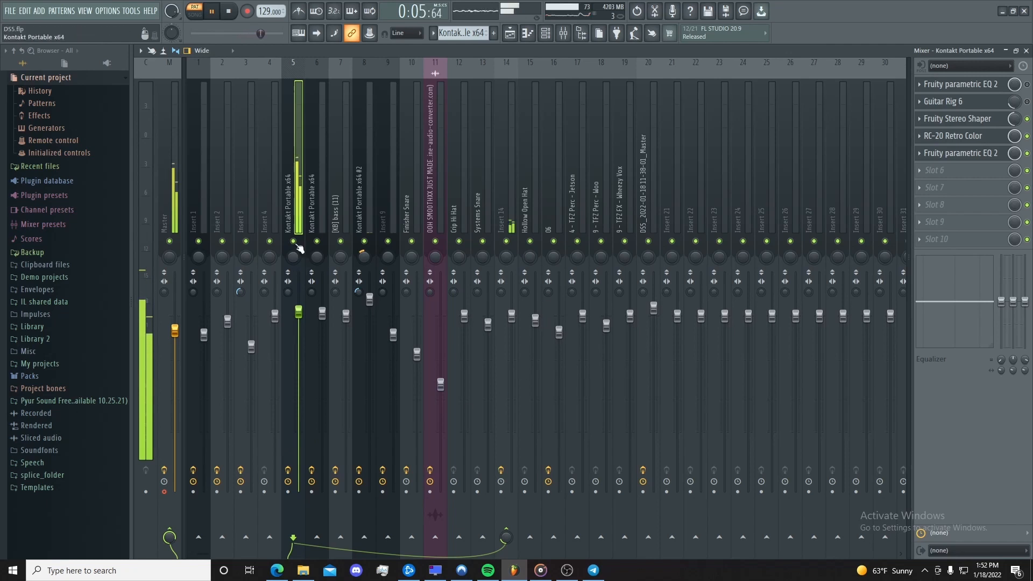
Step: Open the first Kontakt Portable x64 #3 clip on Track 5 in the piano roll and play its melody
key(F5)
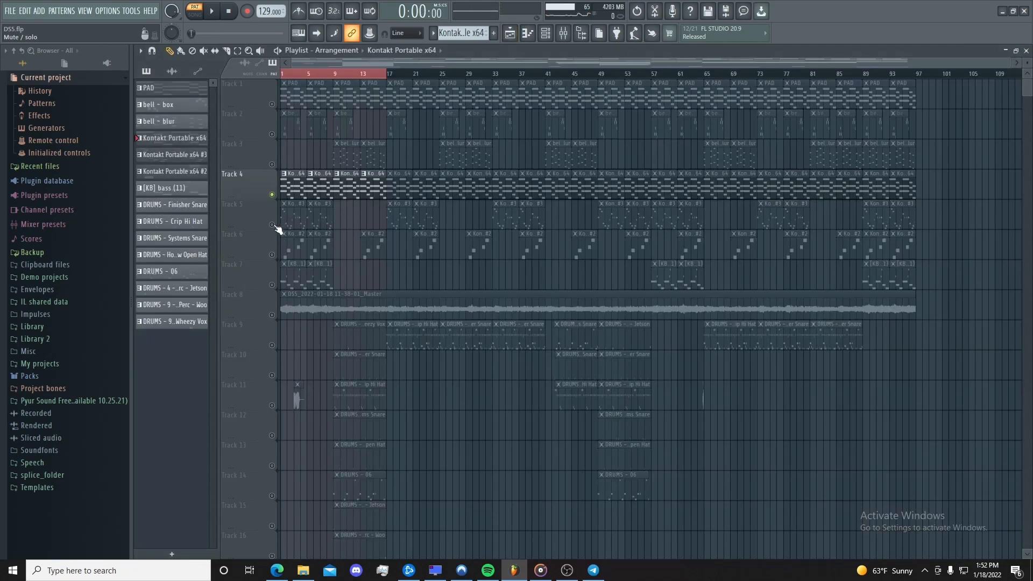
double_click(296, 216)
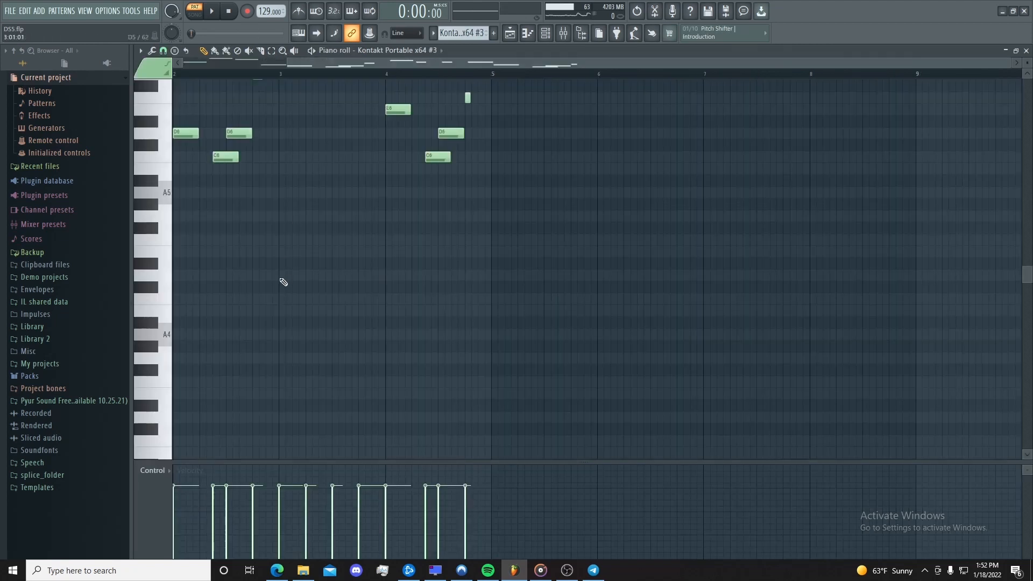
key(space)
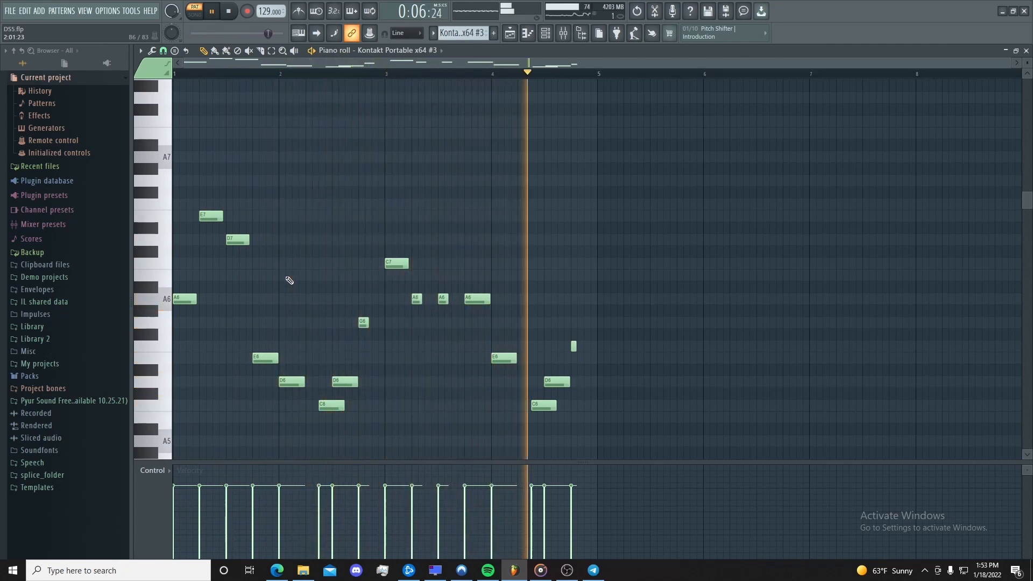
key(space)
Step: Unmute Tracks 1 to 4 in the playlist alongside Track 5 and play them together in song mode
key(F5)
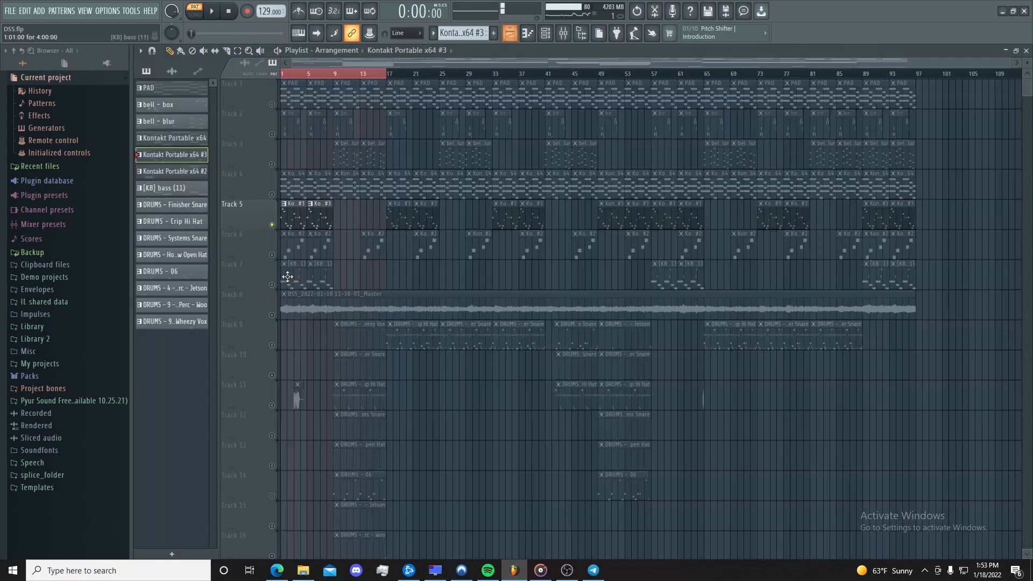
click(271, 194)
click(272, 164)
click(272, 134)
click(272, 104)
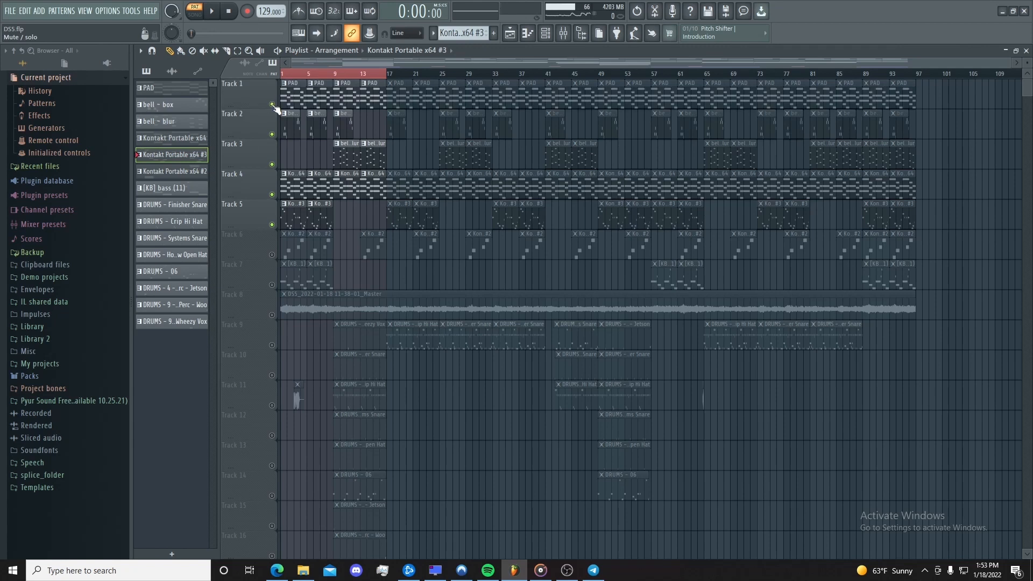
click(195, 14)
key(space)
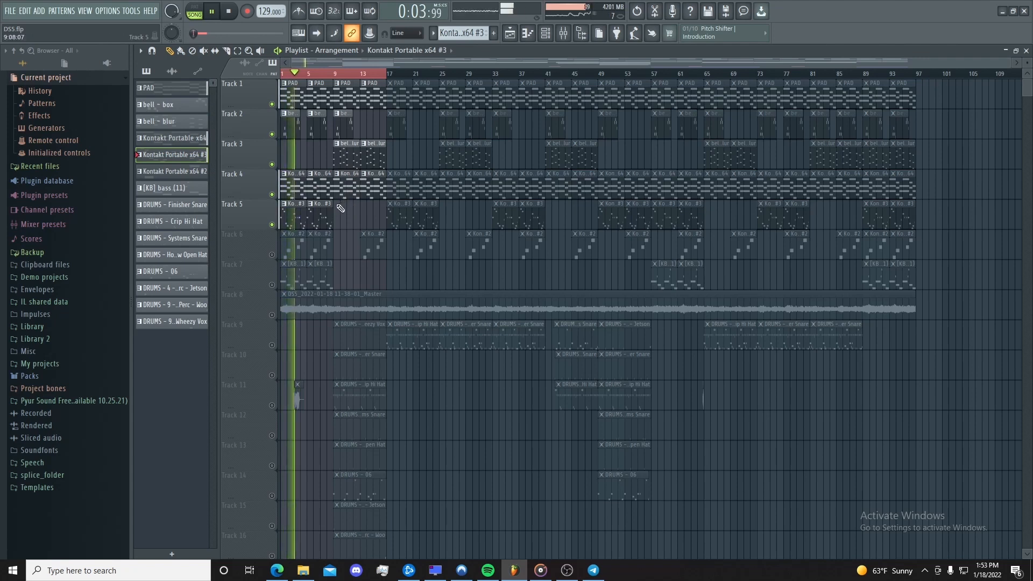
Step: Stop playback, open the first Kontakt Portable x64 #2 clip on Track 6 in the piano roll, and view its Kontakt instrument from the channel rack
key(space)
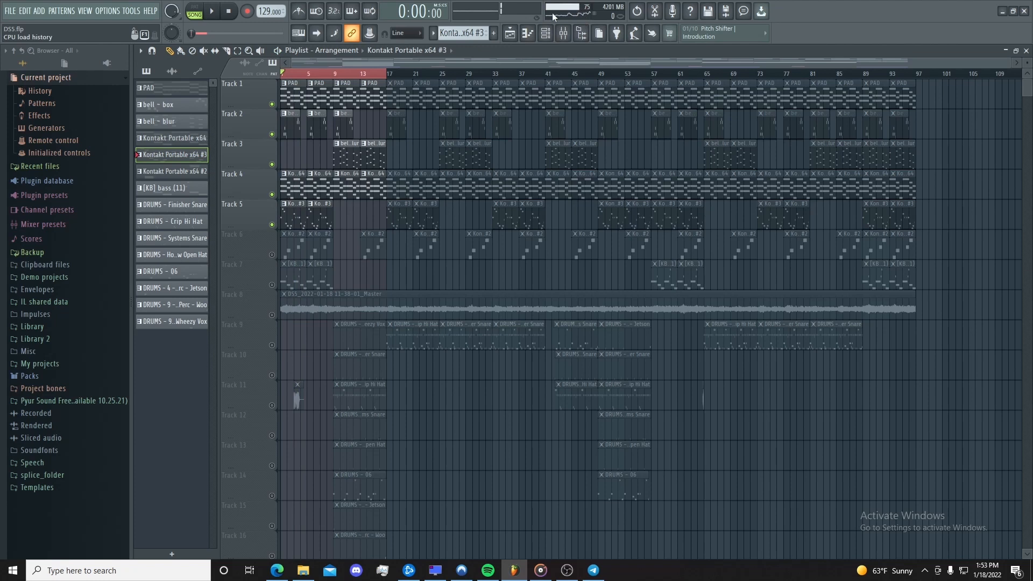
double_click(292, 255)
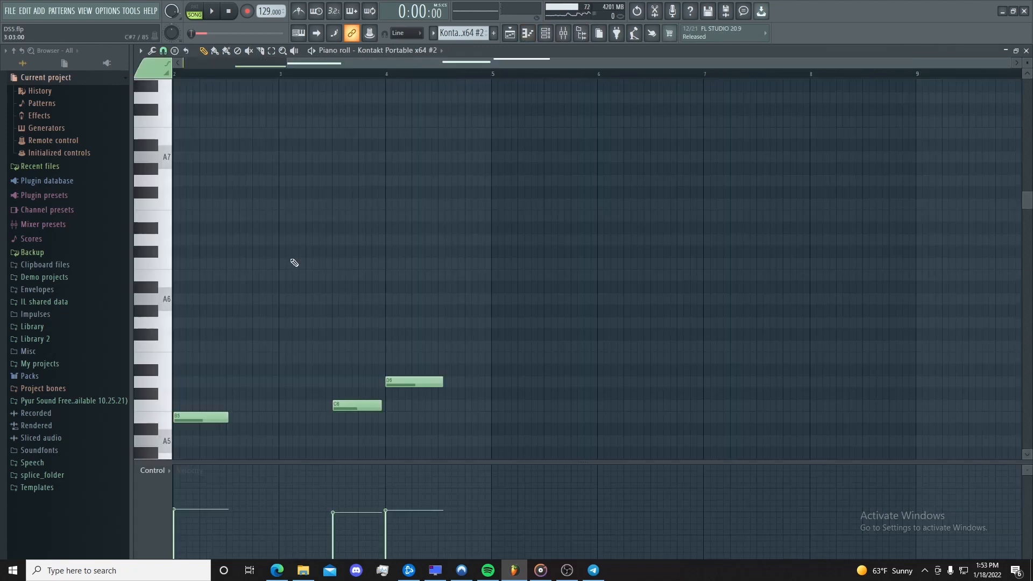
scroll(354, 327, left, 2)
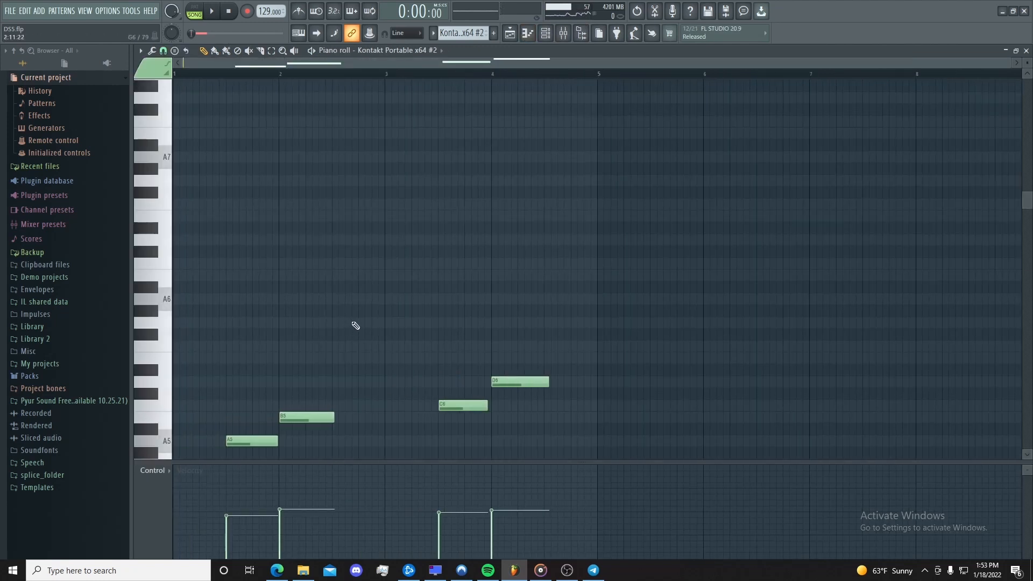
key(F6)
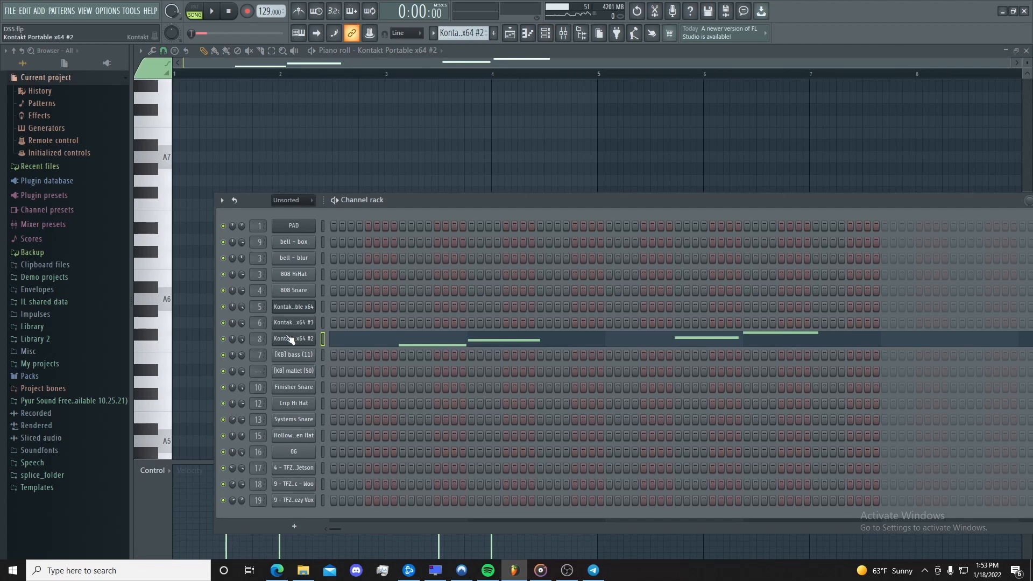
click(291, 339)
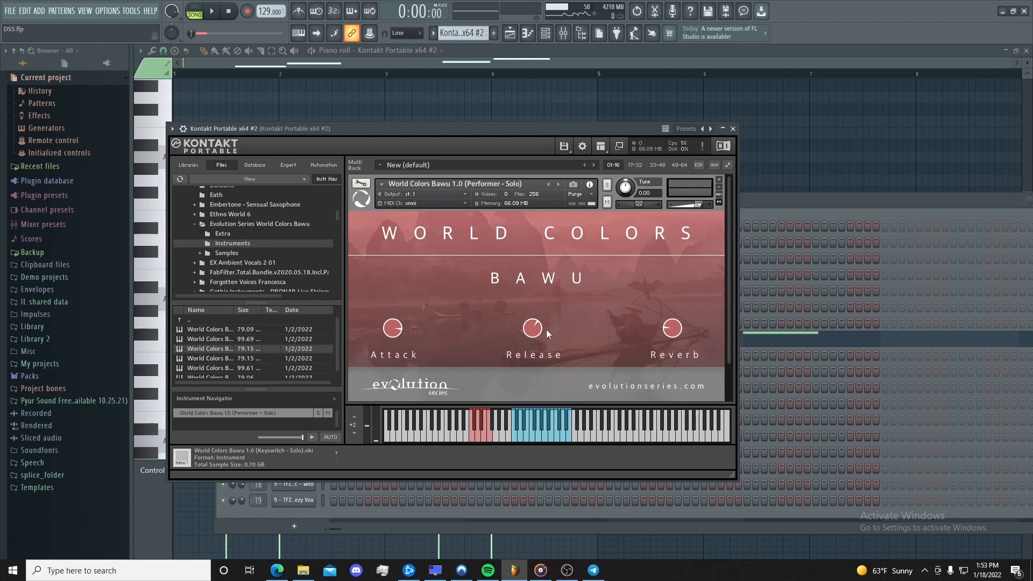
key(F5)
key(F6)
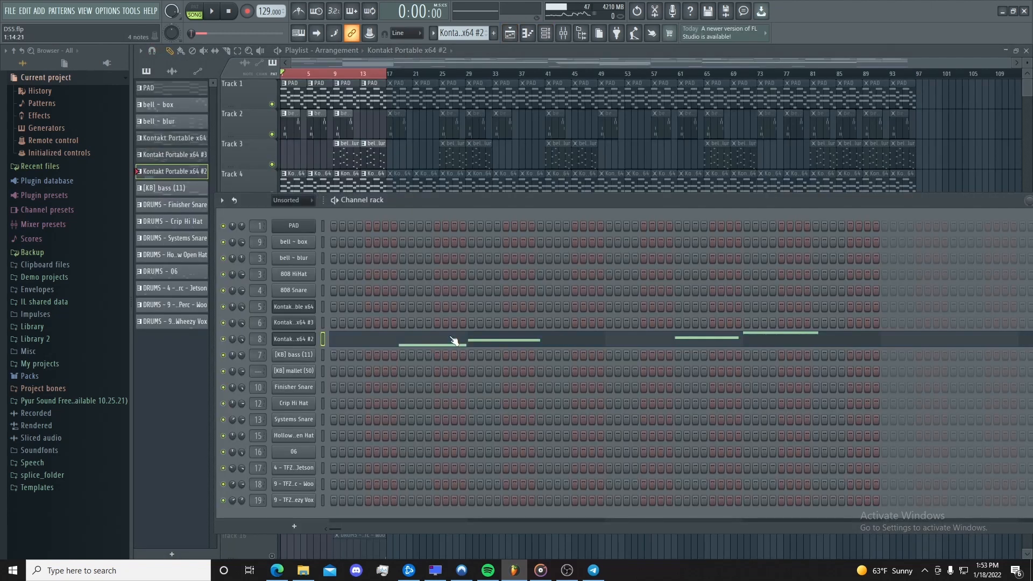
Step: Reopen the Kontakt Portable x64 #2 notes in the piano roll from the channel rack and audition them in pattern mode
click(454, 341)
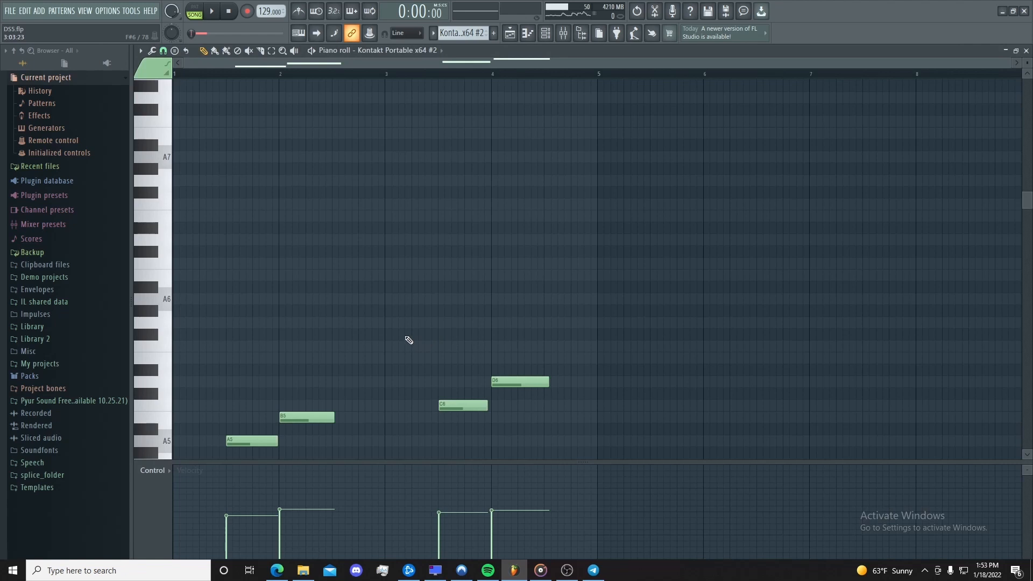
scroll(406, 337, down, 2)
key(space)
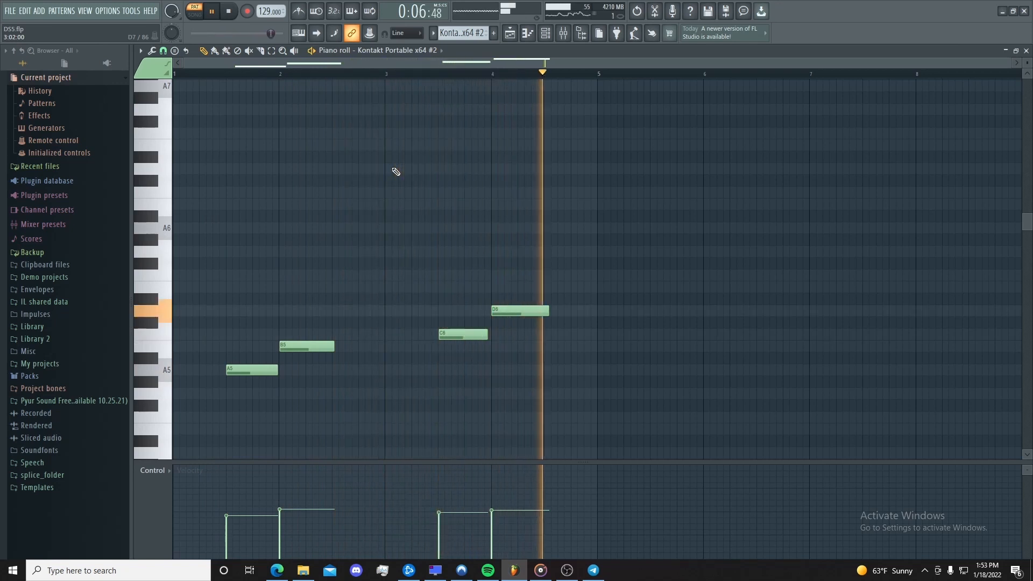
key(space)
Step: Review Fruity parametric EQ 2, ValhallaDelay, ValhallaVintageVerb, ShaperBox2 and RC-20 Retro Color on the Kontakt Portable x64 #2 mixer track
key(F9)
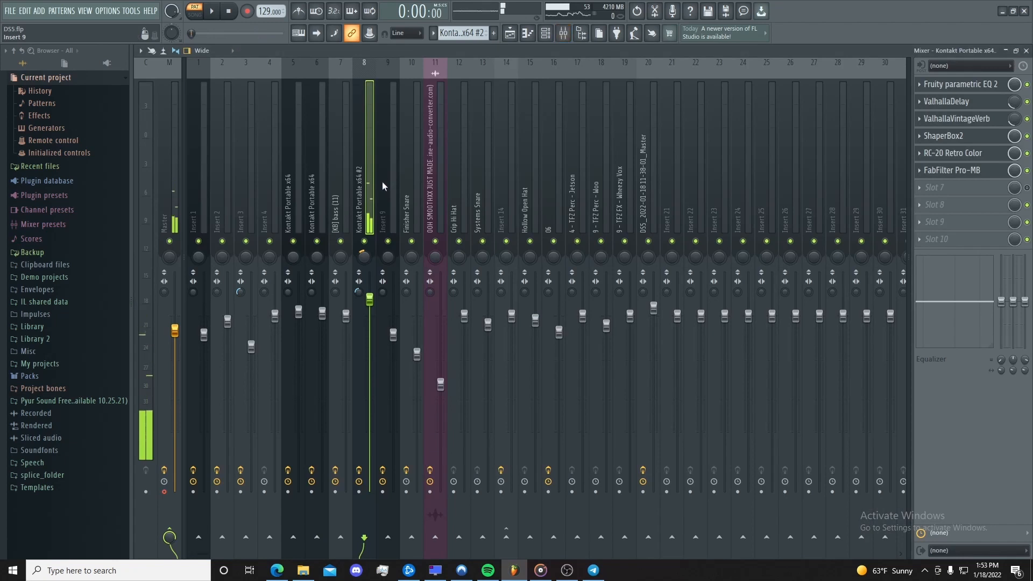
click(989, 85)
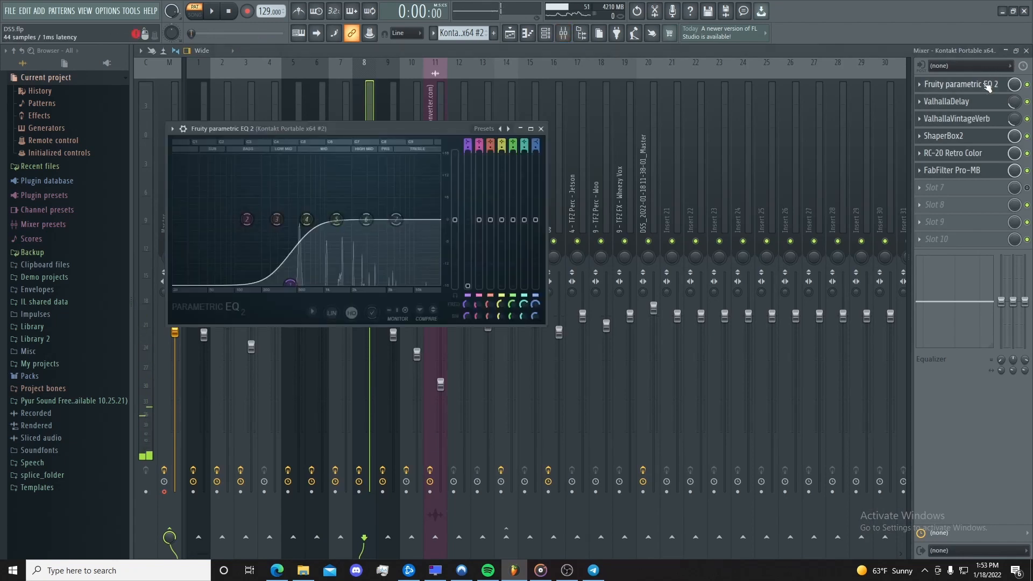
click(963, 102)
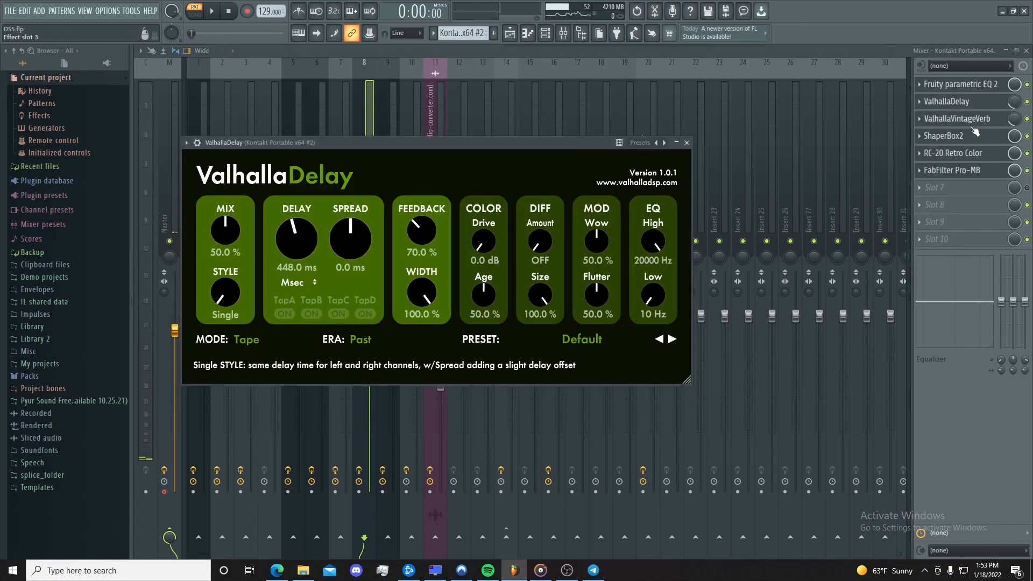
click(977, 120)
click(977, 138)
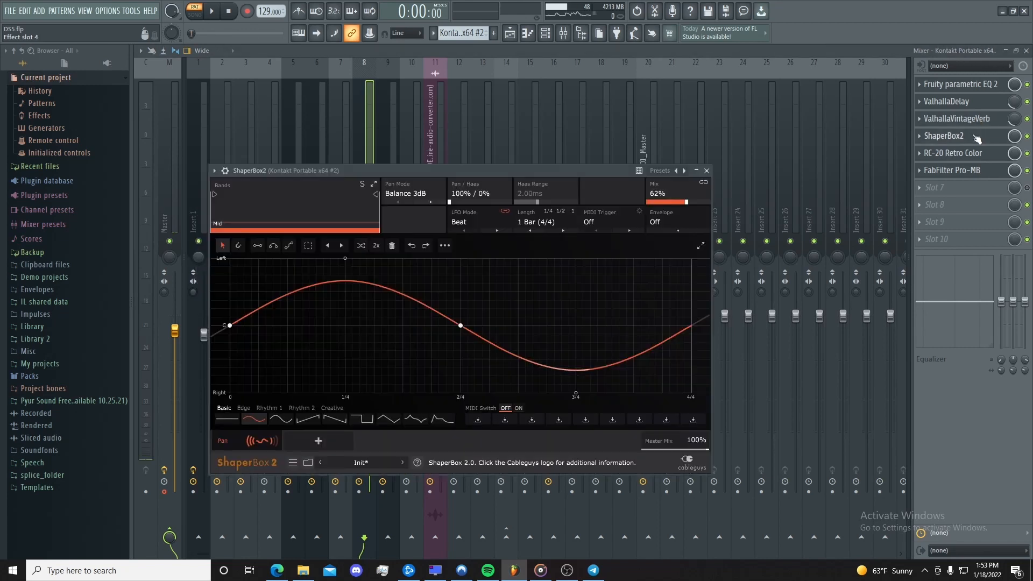
click(948, 156)
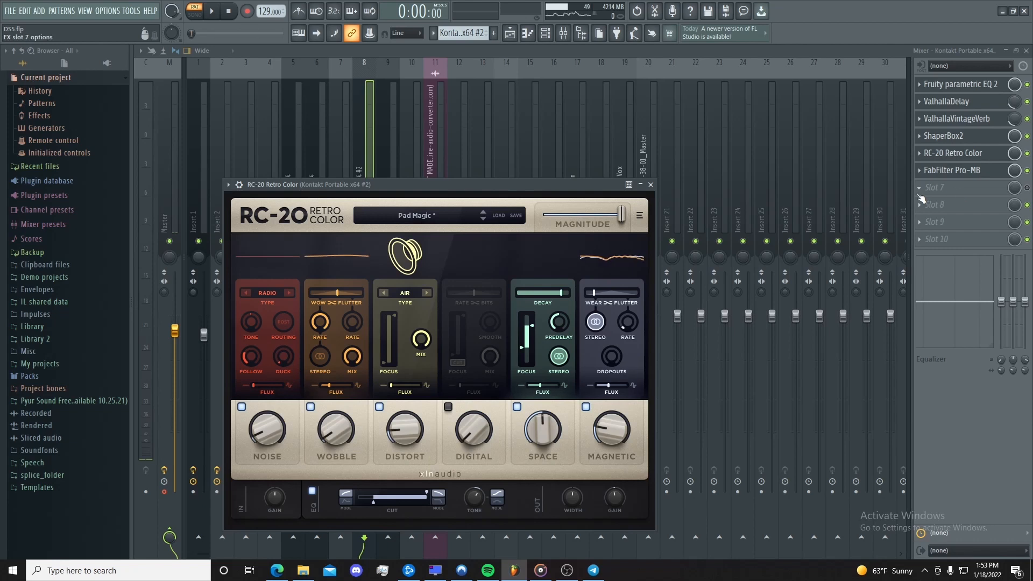
Step: Inspect FabFilter Pro-MB on the Kontakt Portable x64 #2 mixer track while the pattern plays, and return to the playlist
click(975, 173)
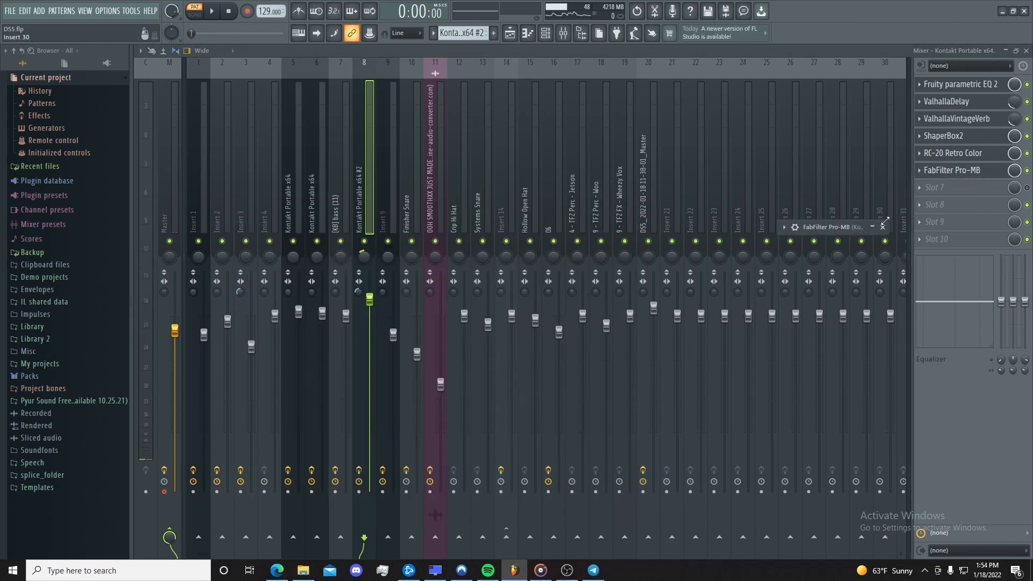
click(872, 227)
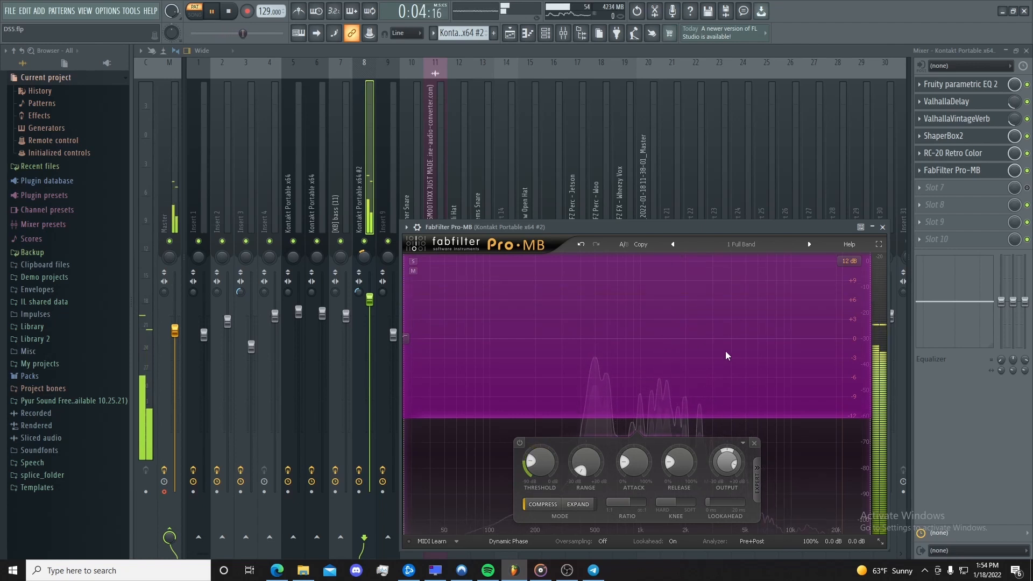
click(872, 227)
key(space)
key(F5)
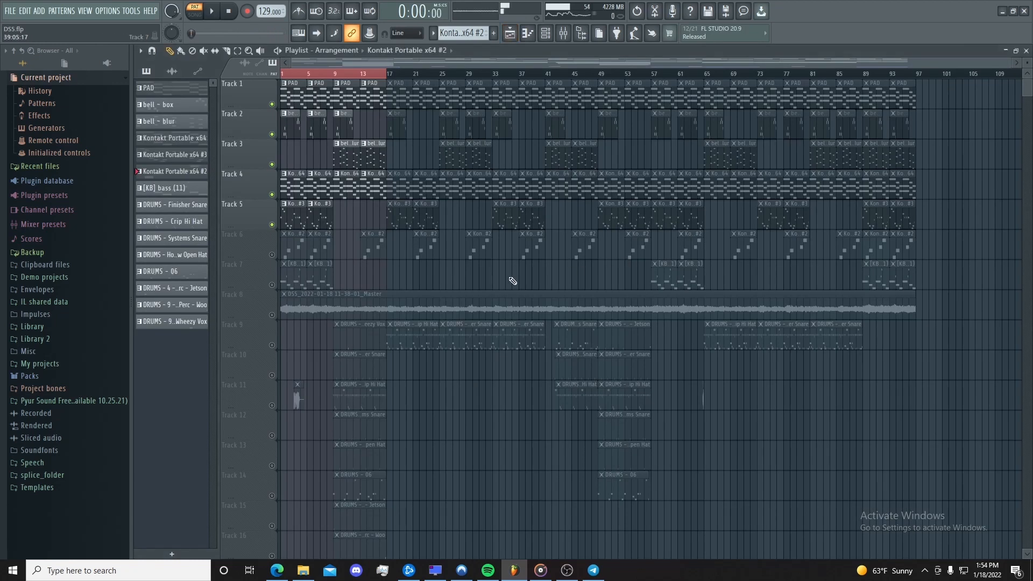
Step: Solo Track 7, open its first [KB] bass (11) clip in the piano roll and play the bass pattern
right_click(272, 285)
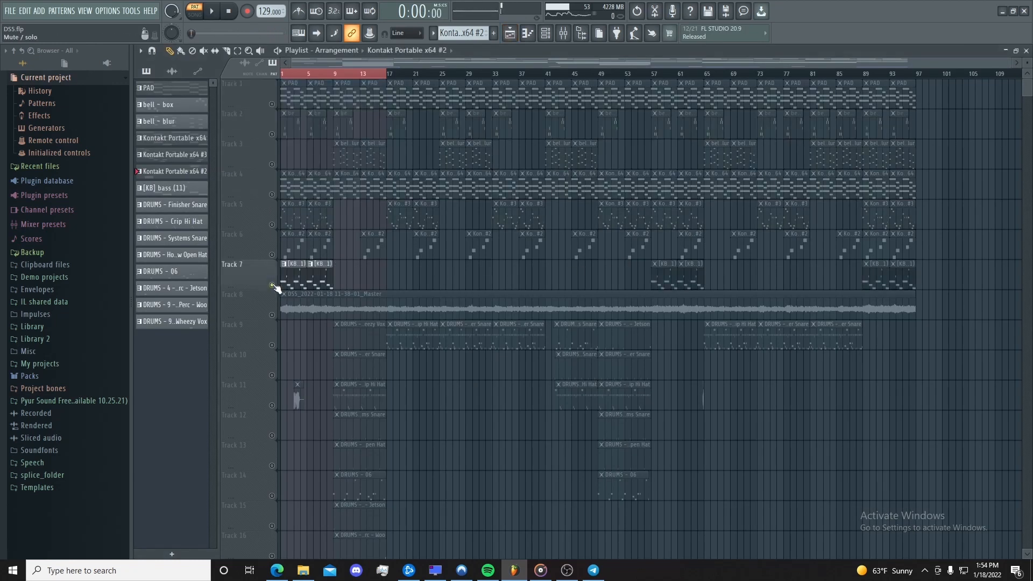
double_click(302, 285)
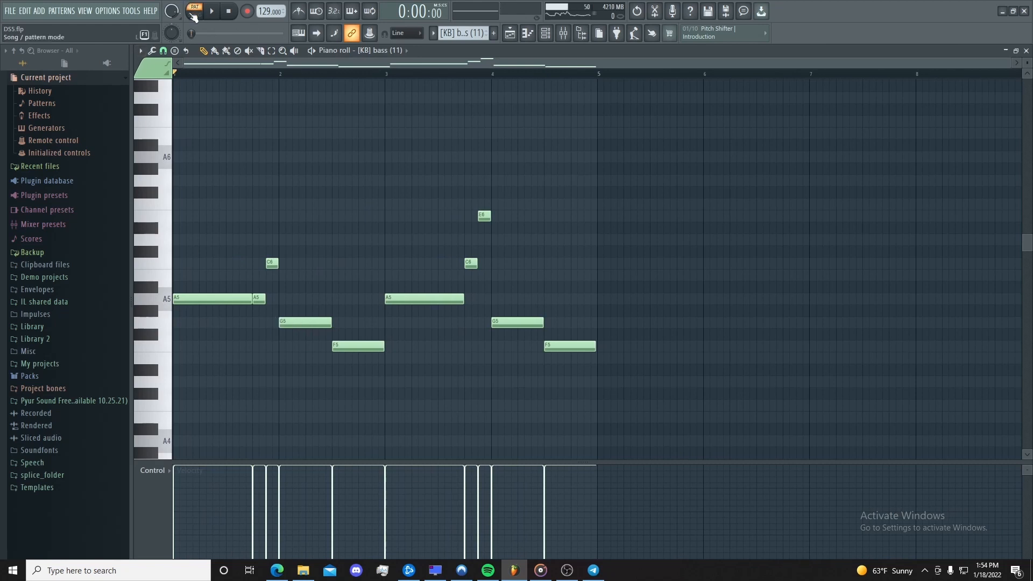
key(space)
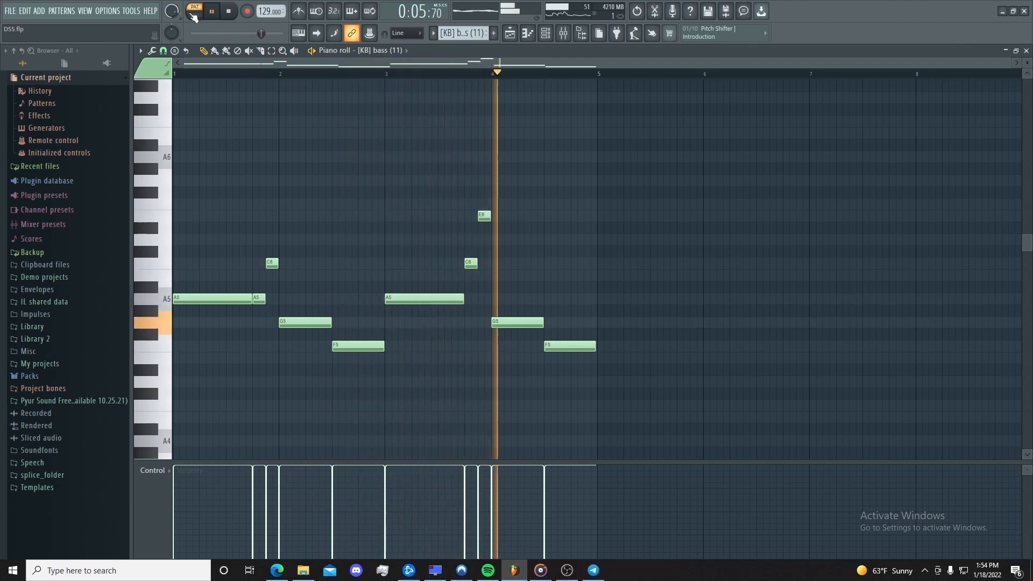
key(space)
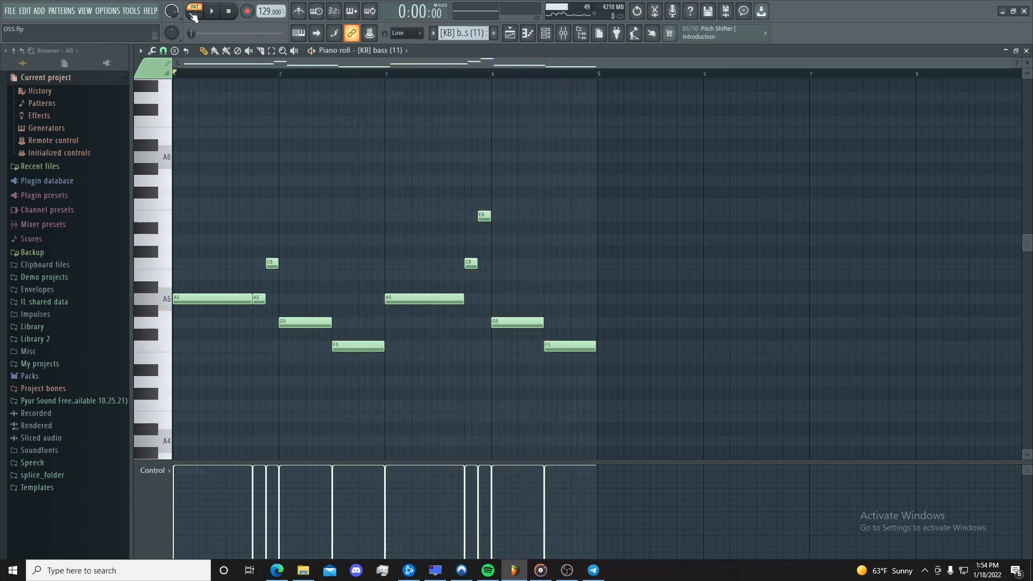
Step: Review the Fruity parametric EQ 2 on the [KB] bass (11) mixer track and return to the playlist
key(F9)
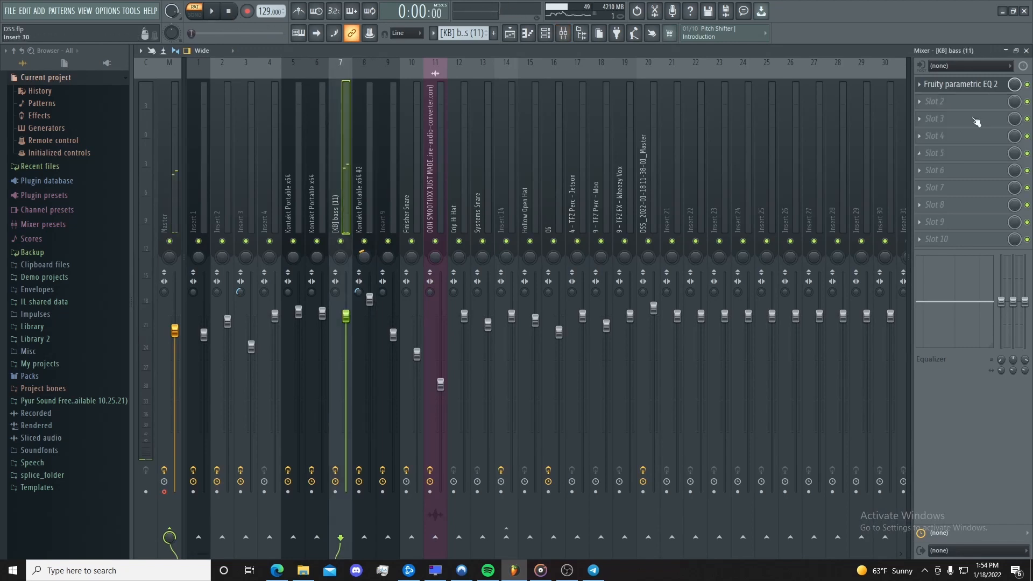
click(987, 83)
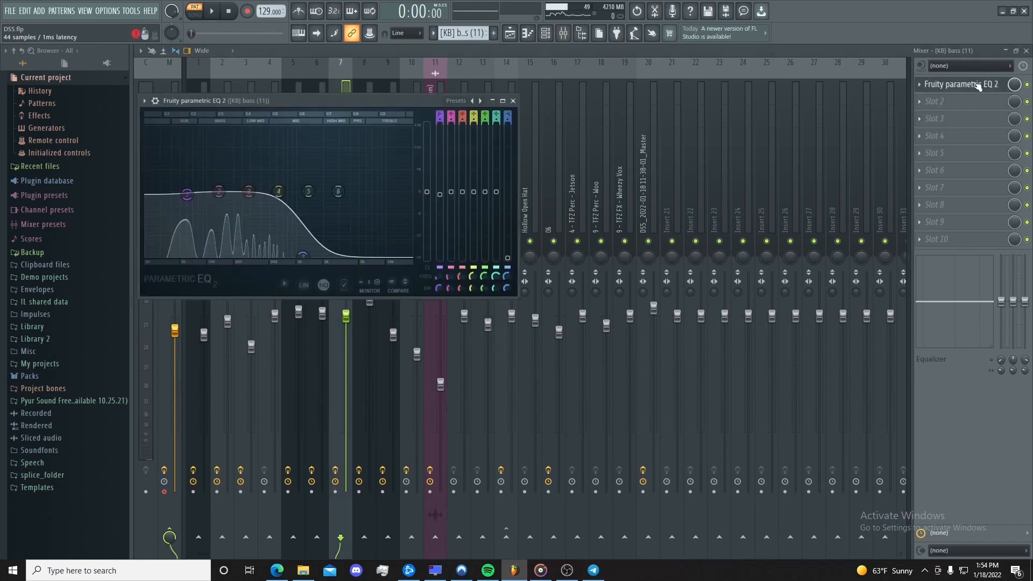
click(500, 101)
key(F5)
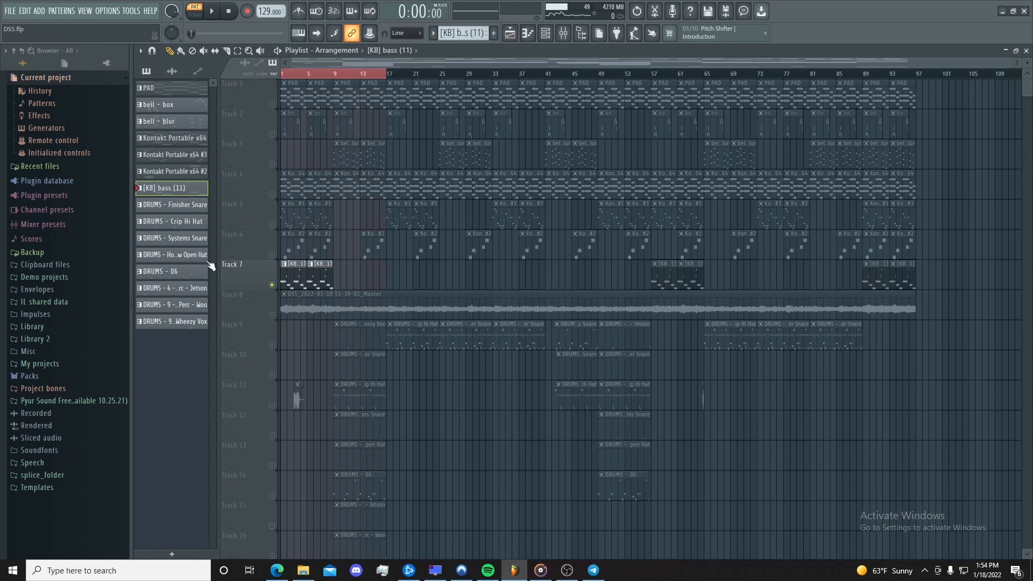
Step: Unmute Tracks 1 to 6 in the playlist alongside Track 7 and play all the melodic layers in song mode
mouse_move(272, 256)
mouse_down()
mouse_move(273, 107)
mouse_move(275, 166)
mouse_up()
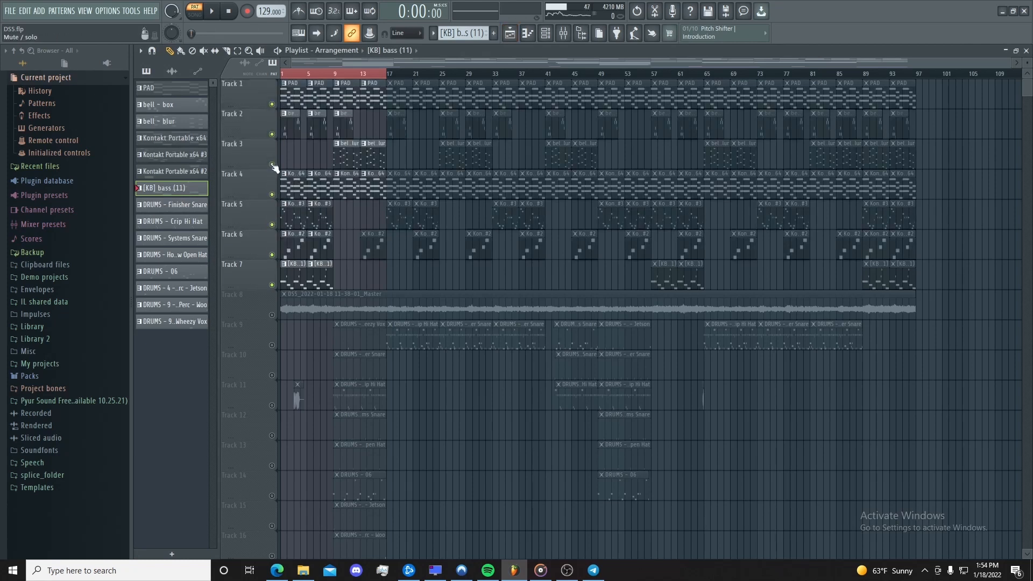
key(space)
click(200, 17)
key(space)
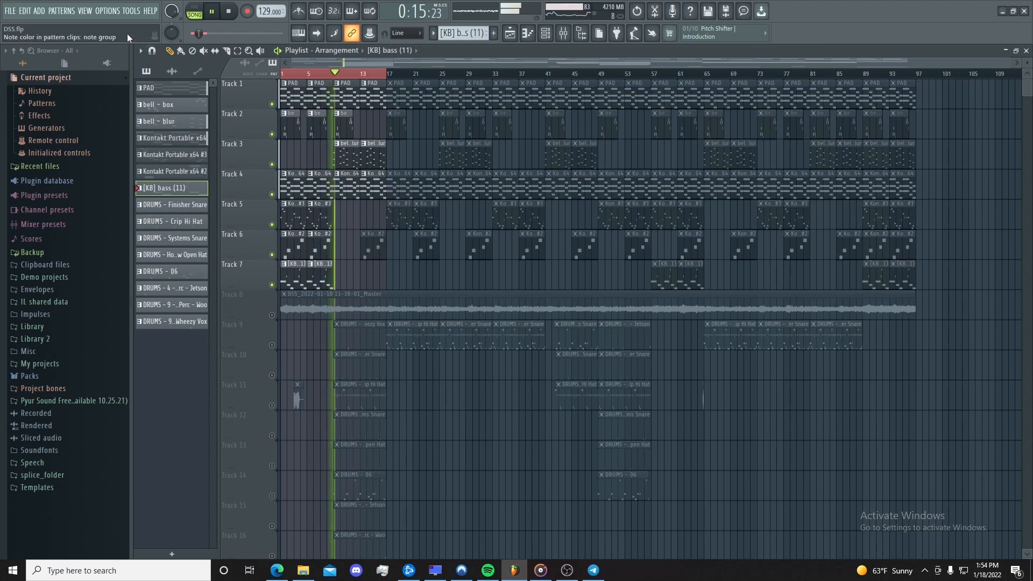
Step: Run the macro that switches smart disable for all plugins, listen on through the loop and stop playback
click(106, 11)
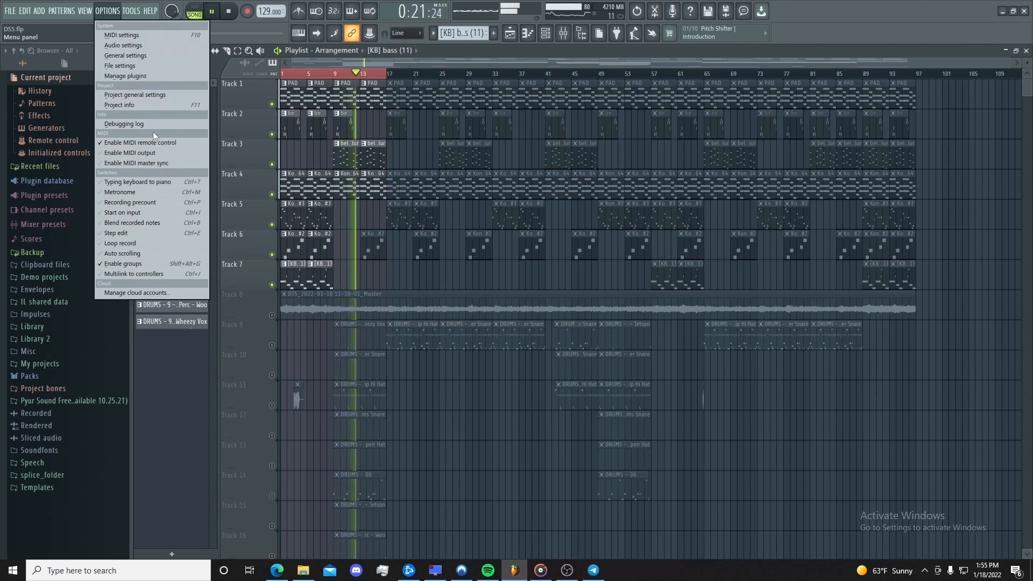
click(138, 15)
mouse_move(154, 45)
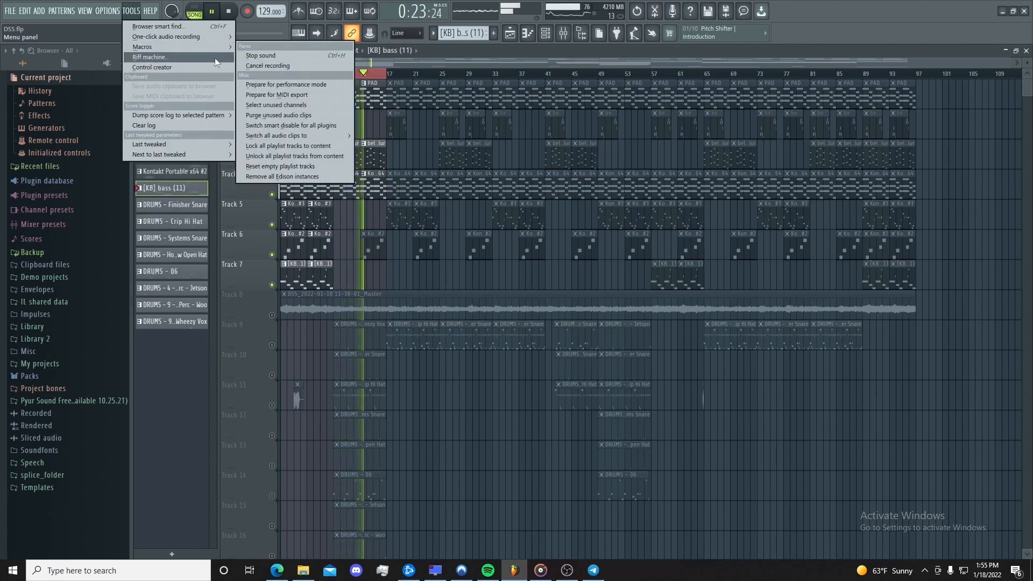
click(301, 123)
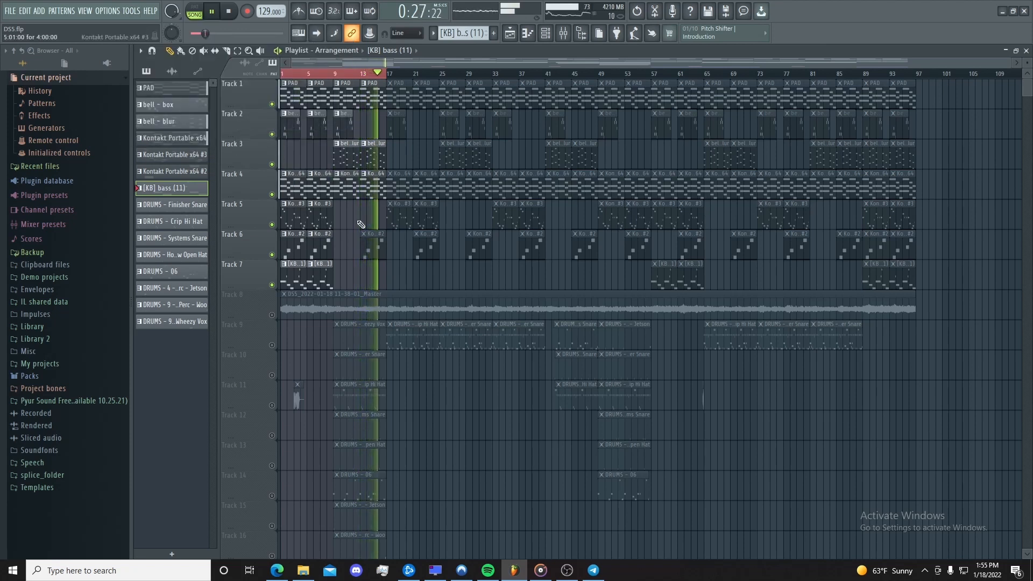
key(space)
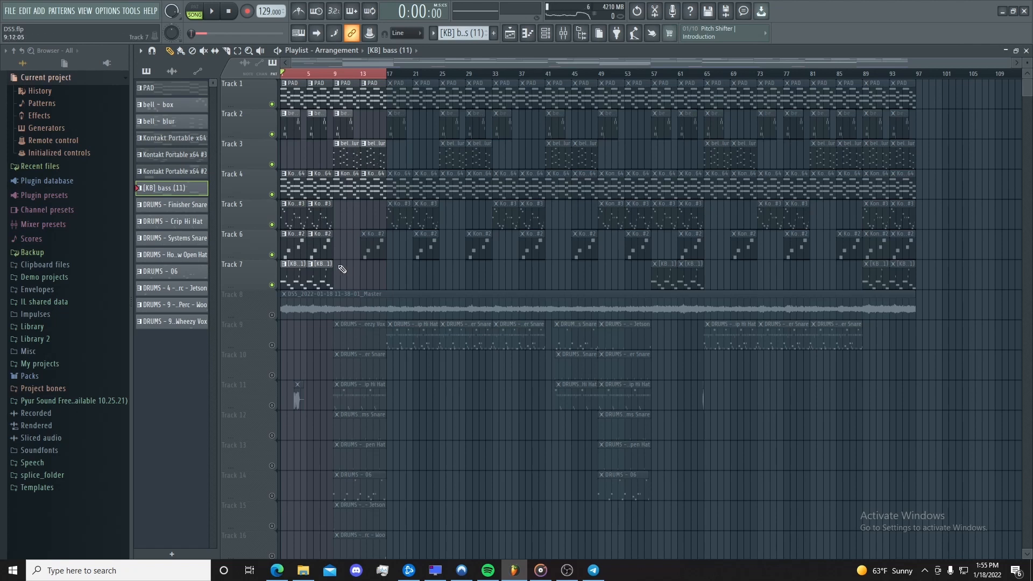
Step: Solo the rendered master audio on Track 8 and show the wave-file rendering option under disk recording for the Master mixer track
right_click(272, 316)
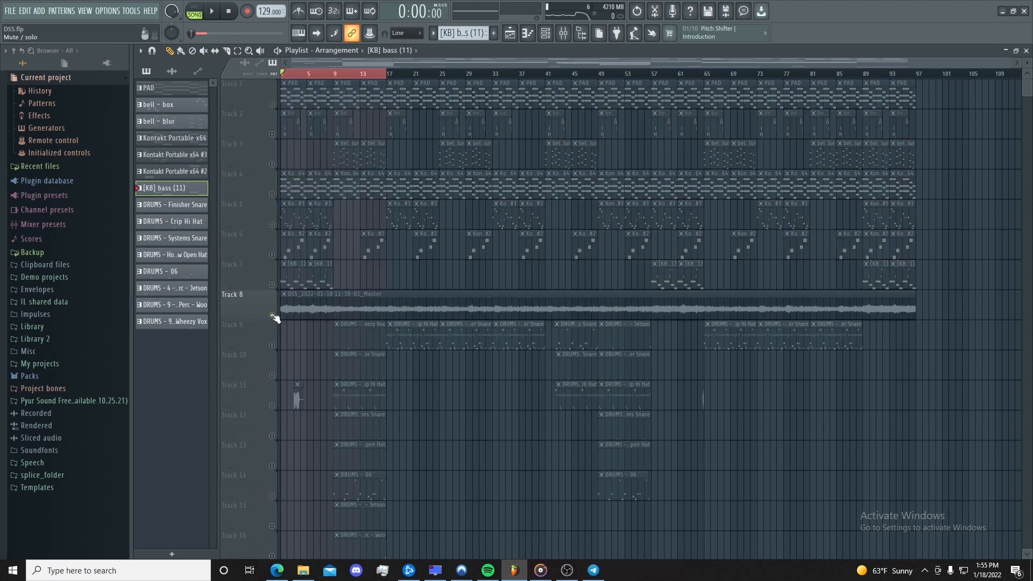
key(F9)
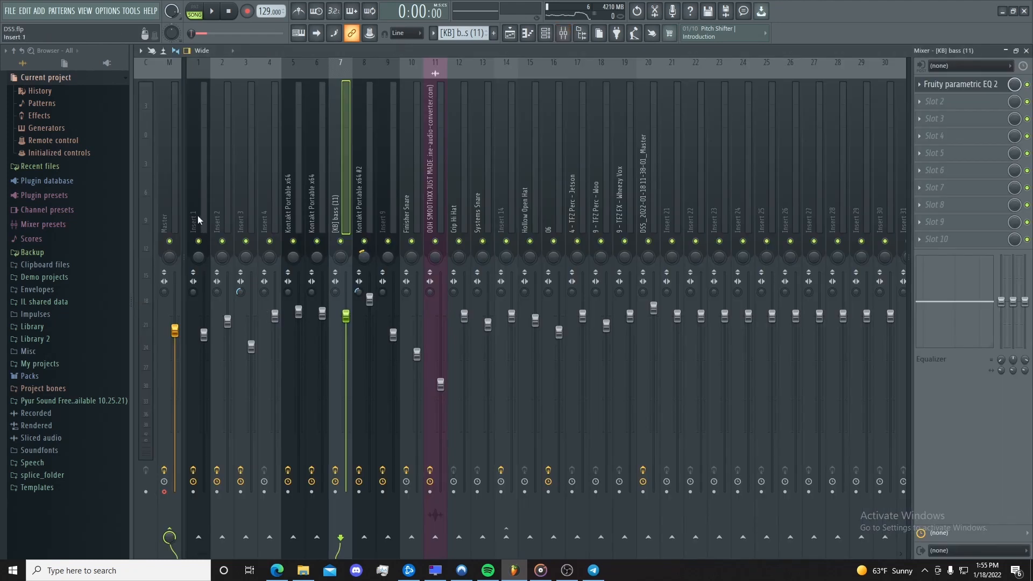
click(172, 196)
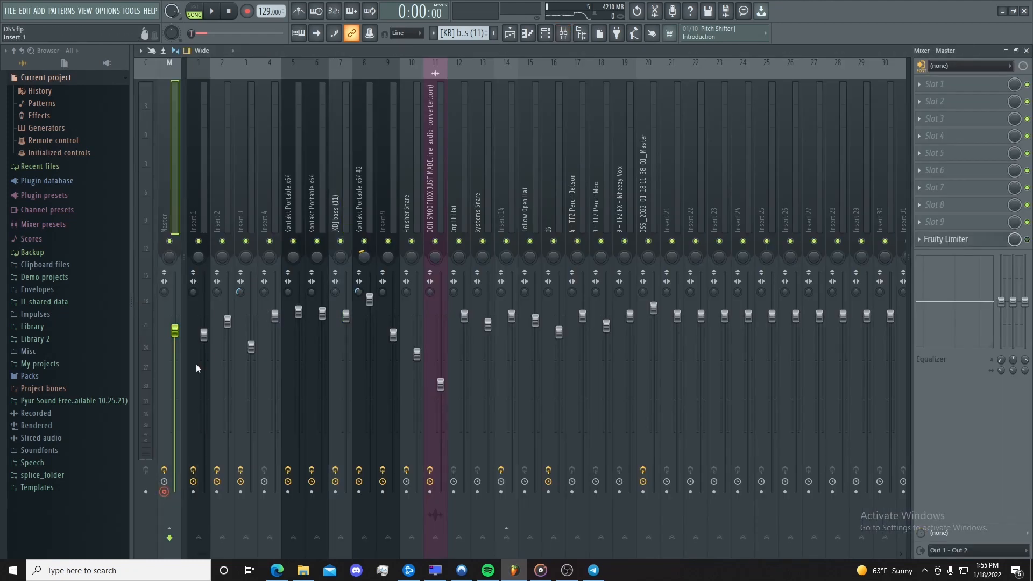
click(140, 51)
mouse_move(187, 75)
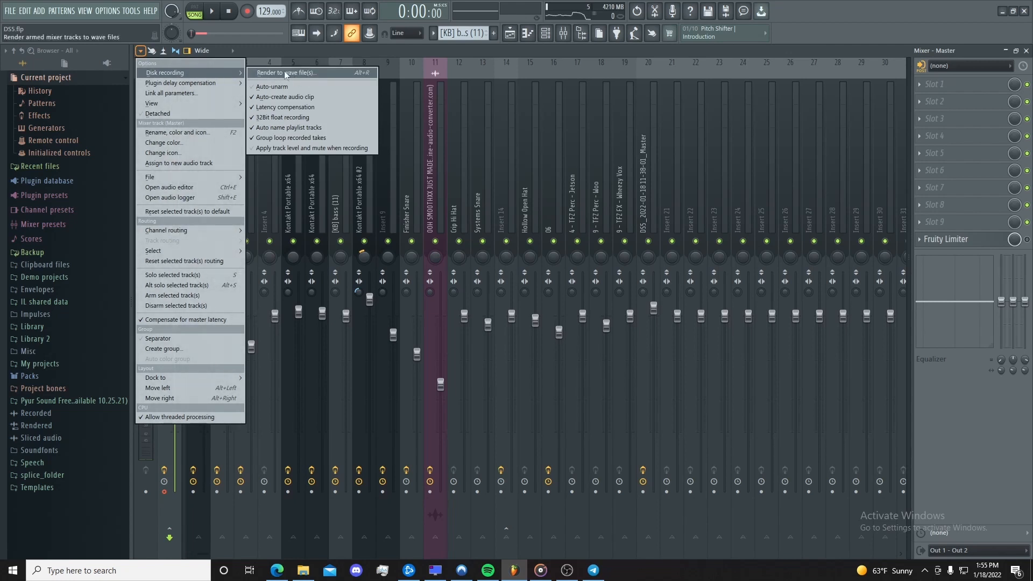
click(431, 55)
Step: Return to the playlist, unsolo Track 8 and review the pitch setting in the rendered master audio clip's channel settings
key(F5)
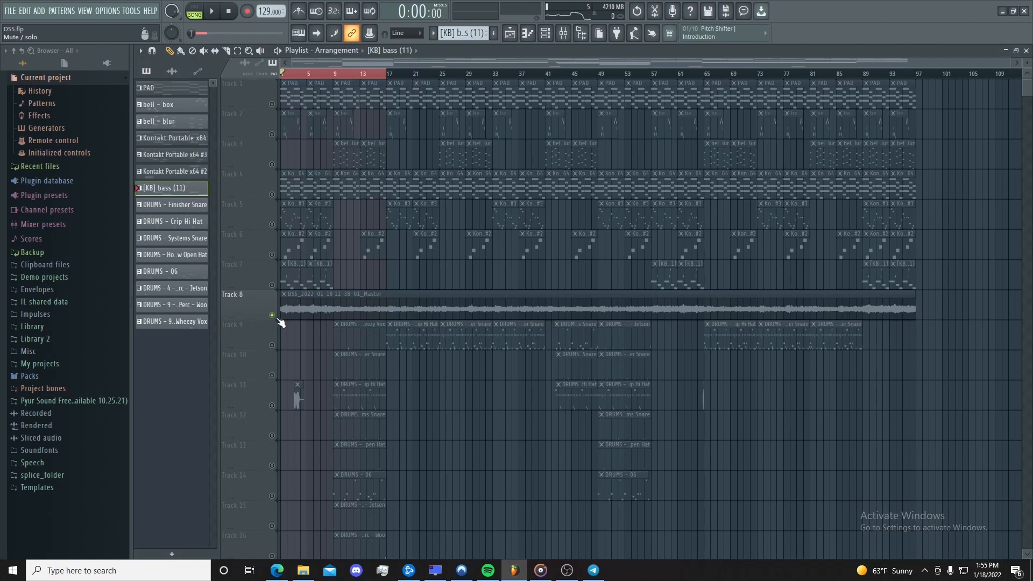
key(ctrl+a)
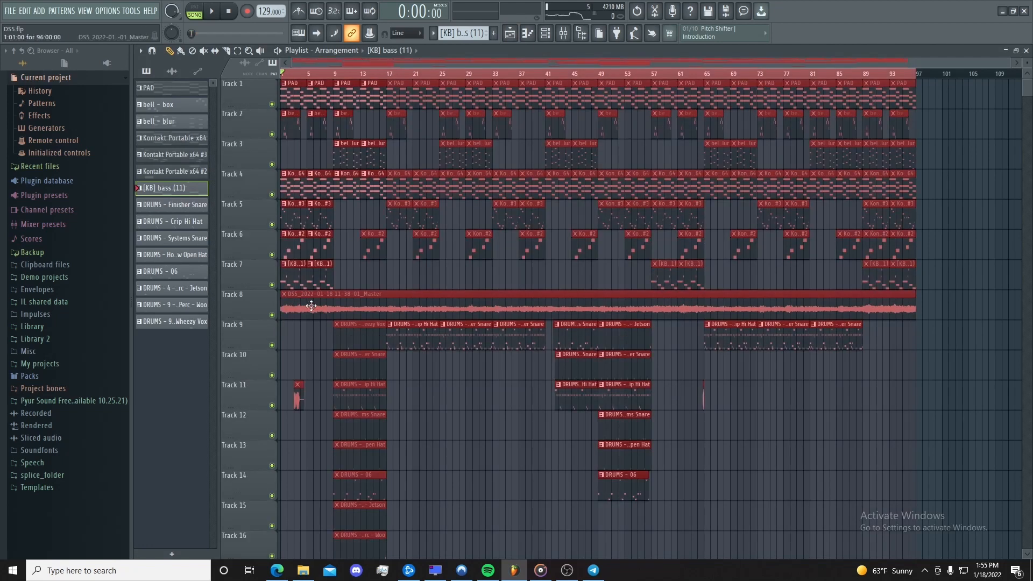
double_click(311, 306)
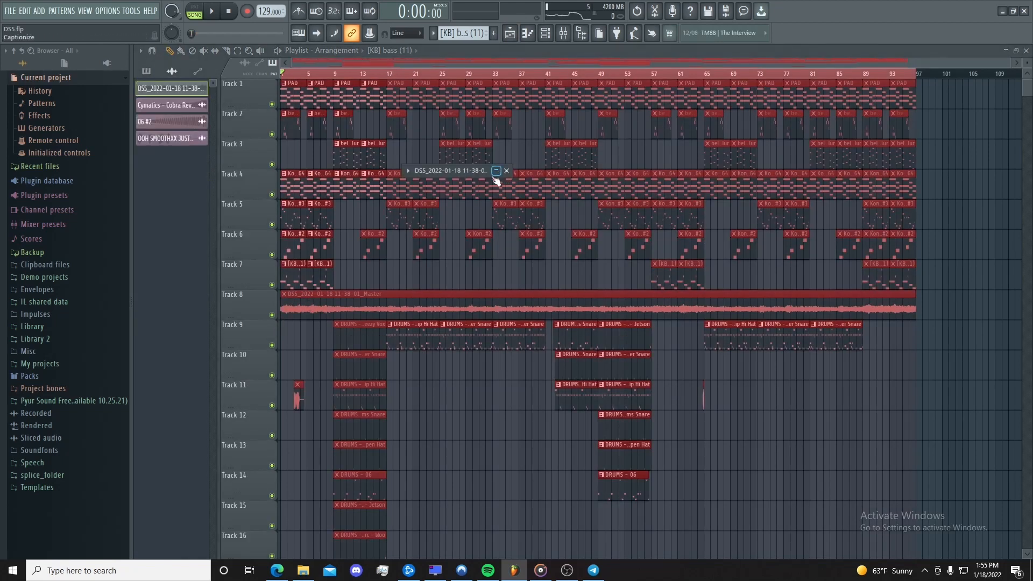
click(496, 171)
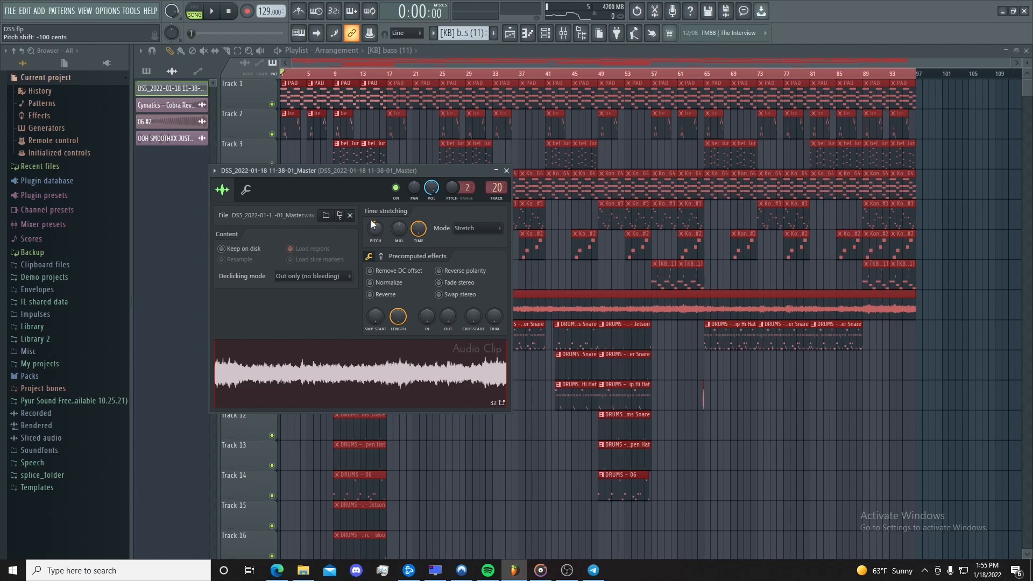
click(506, 171)
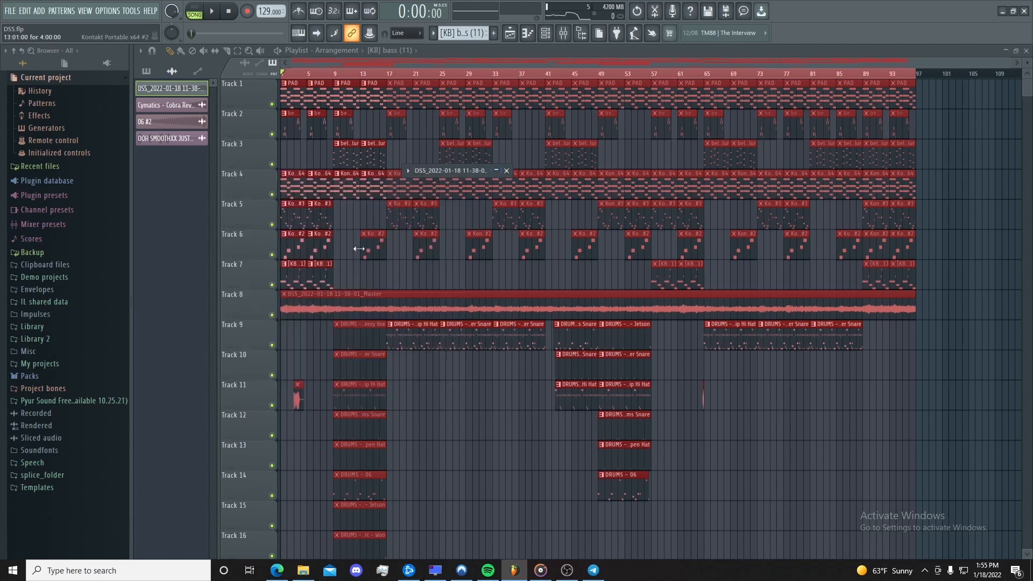
Step: Unmute the rendered master audio clip, solo Track 8 and play it back in song mode
ctrl+click(272, 315)
key(space)
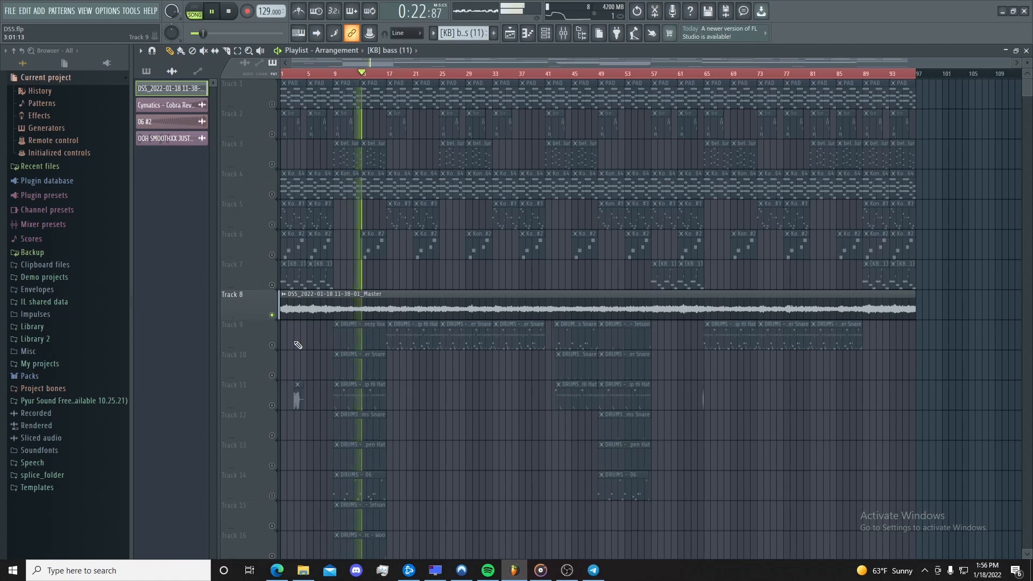
key(space)
Step: Unmute the drums on Track 9 and the effect clips on Track 17, and play them with the rendered melody
scroll(369, 346, down, 4)
scroll(369, 346, up, 3)
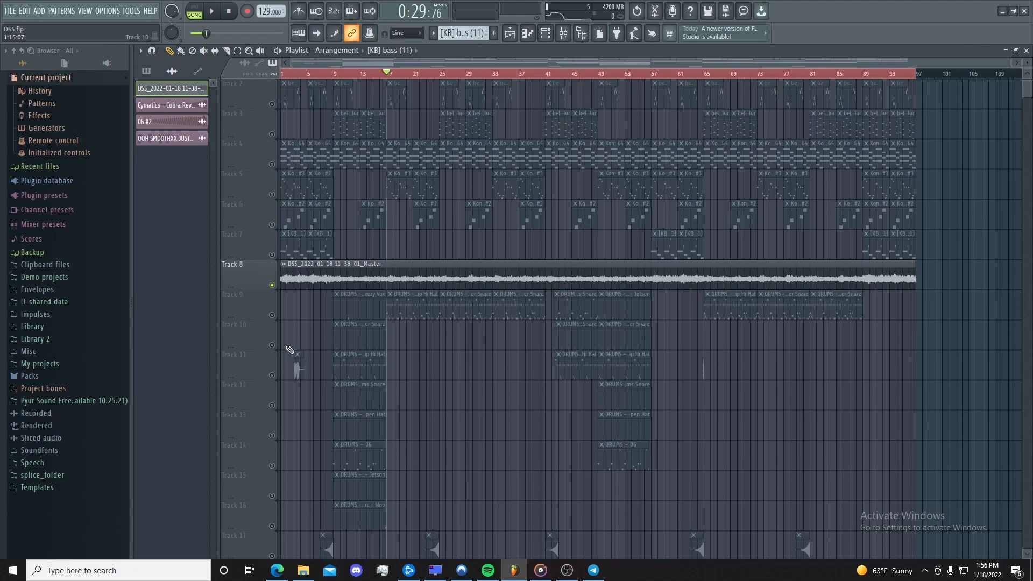
click(272, 316)
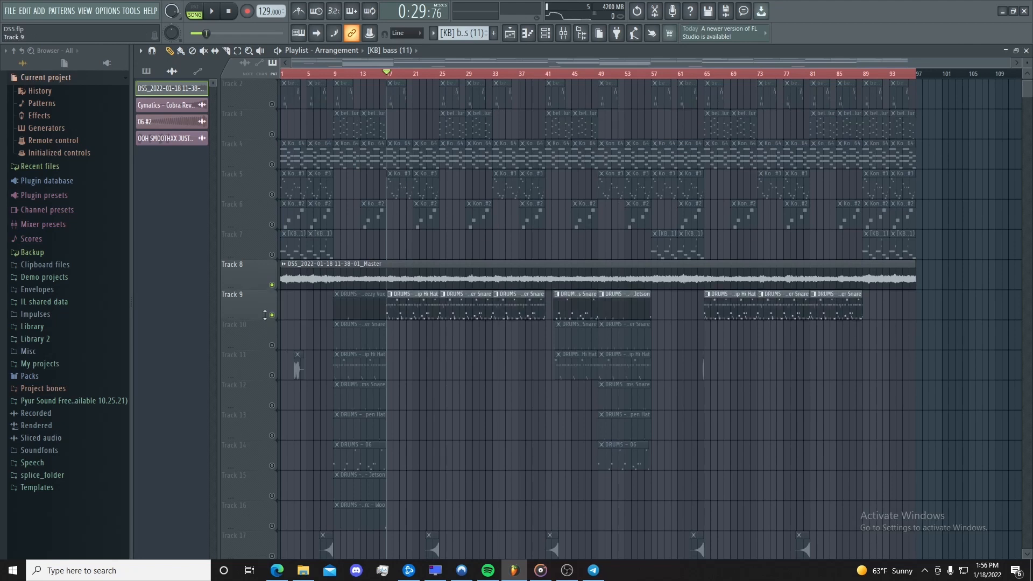
key(space)
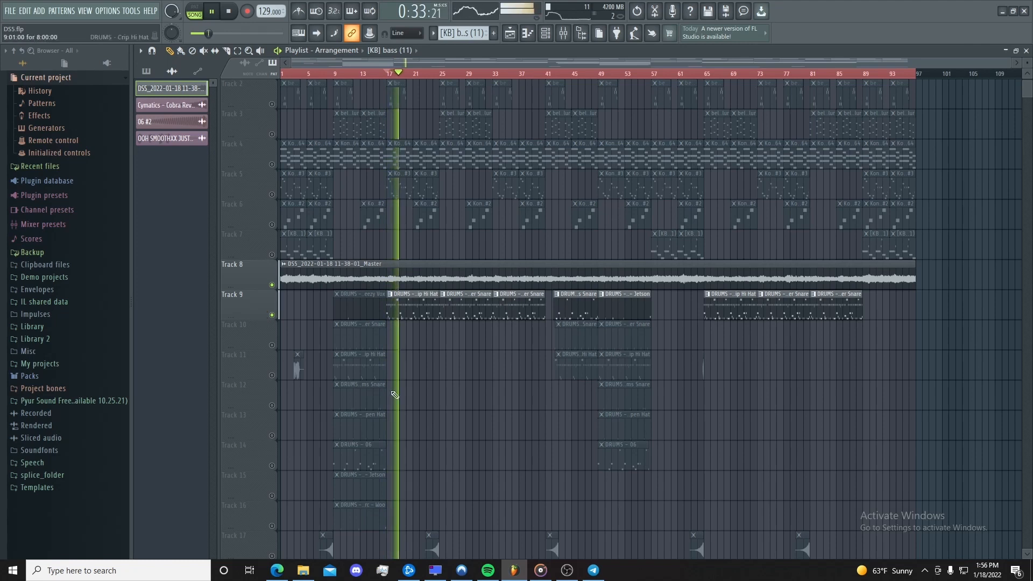
scroll(505, 432, down, 3)
click(271, 466)
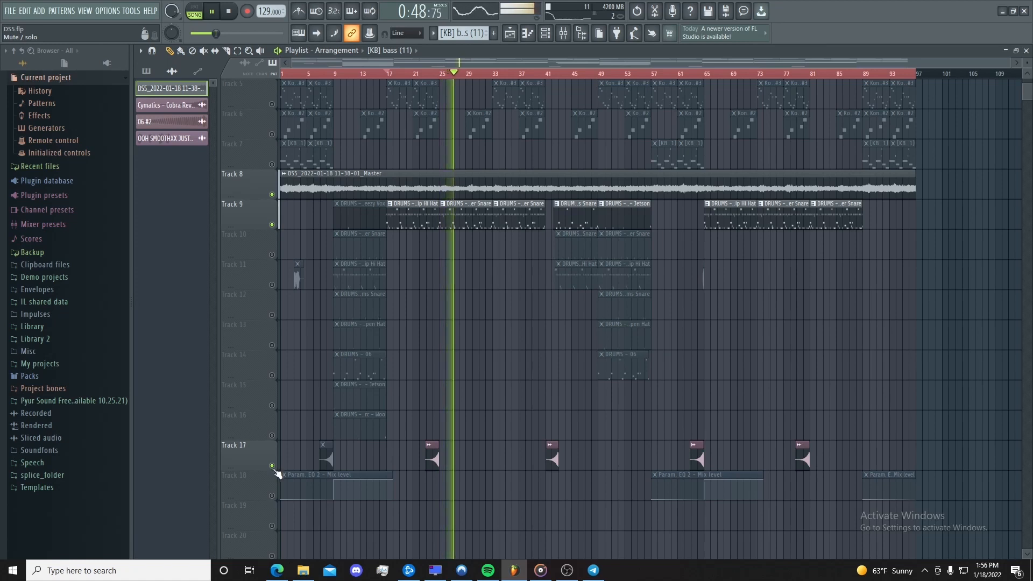
key(space)
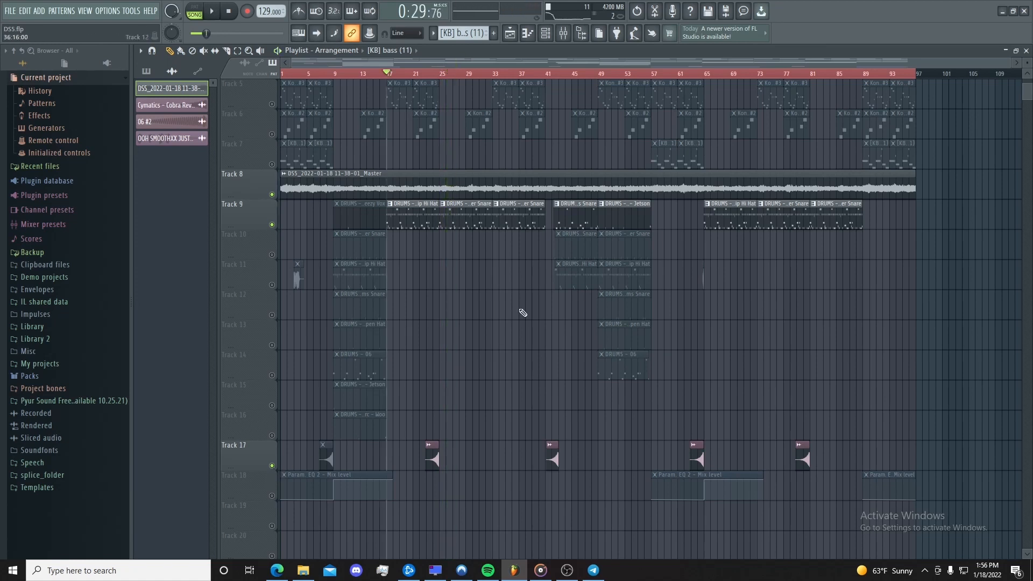
Step: Set the song position to bar 9, unsolo the playlist tracks and unmute the bar 9 drum clips on Tracks 9 to 16
click(334, 74)
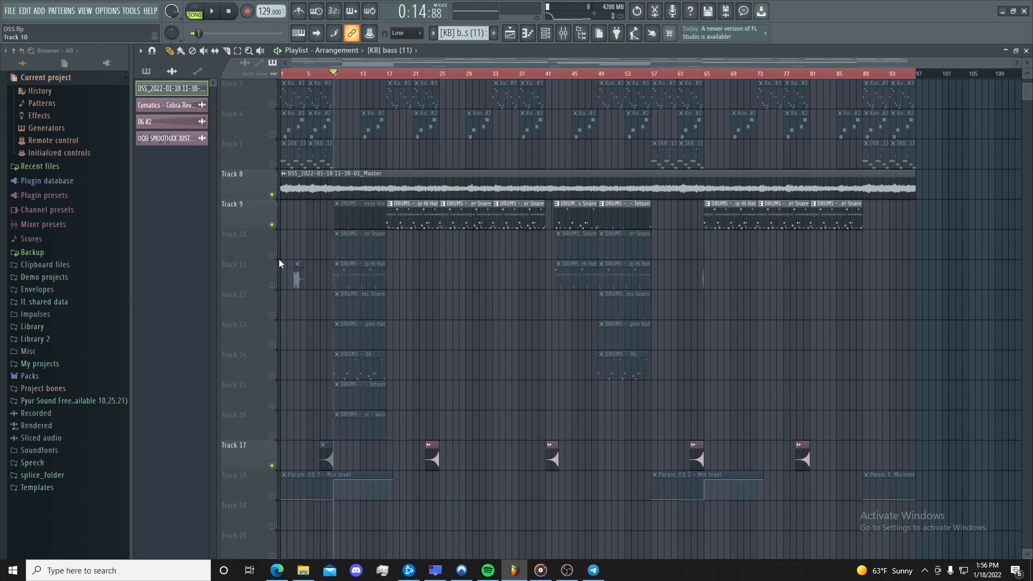
right_click(275, 286)
right_click(275, 286)
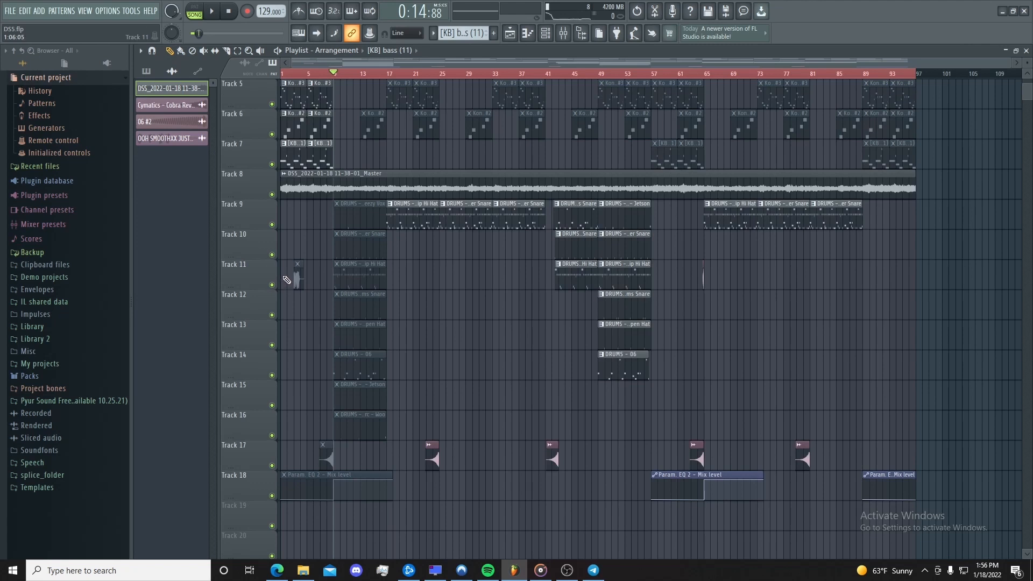
drag(361, 226, 359, 376)
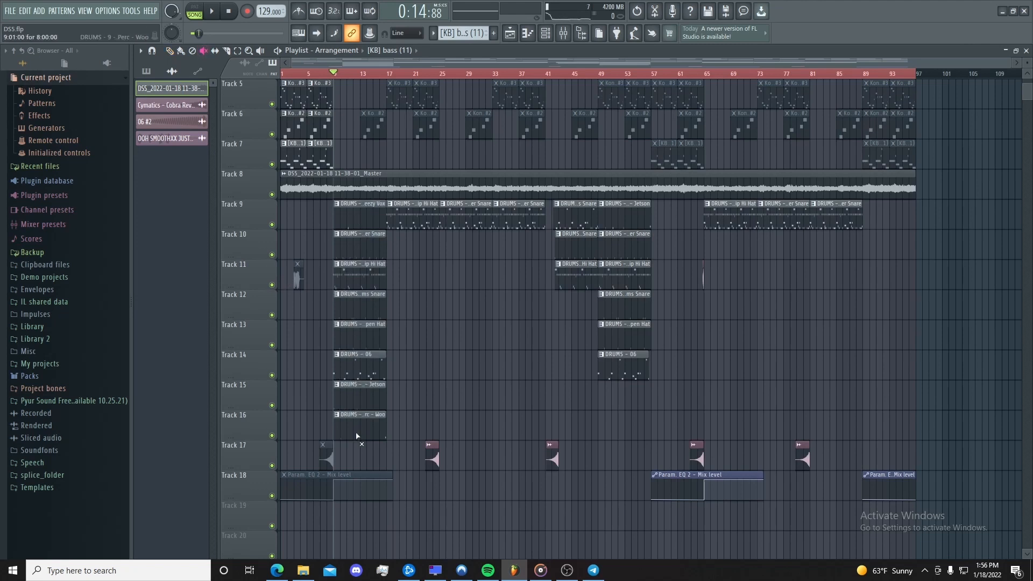
Step: Review the Crip Hi Hat pattern in the piano roll, play it in pattern mode and return to the playlist
double_click(351, 274)
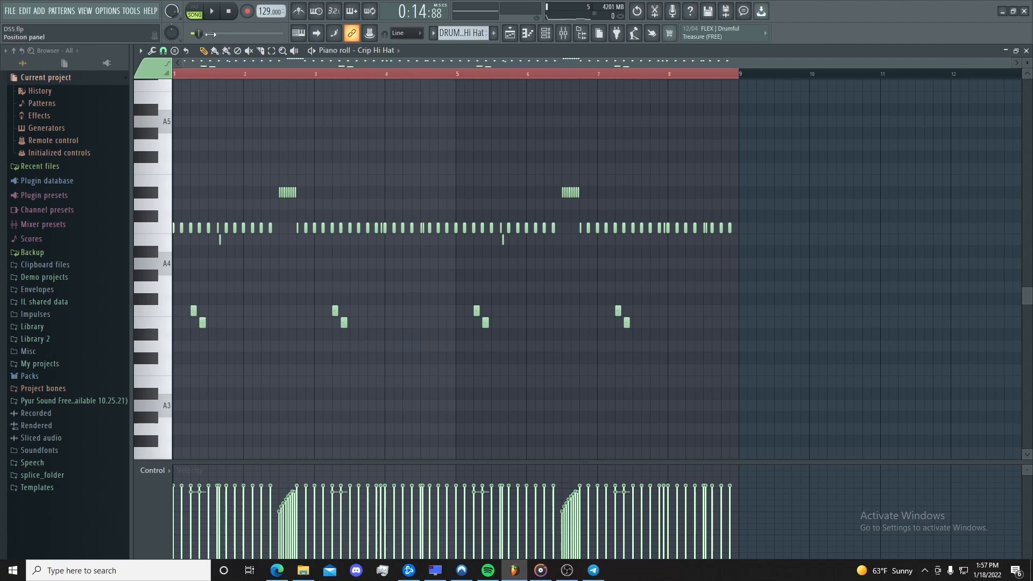
click(196, 13)
key(space)
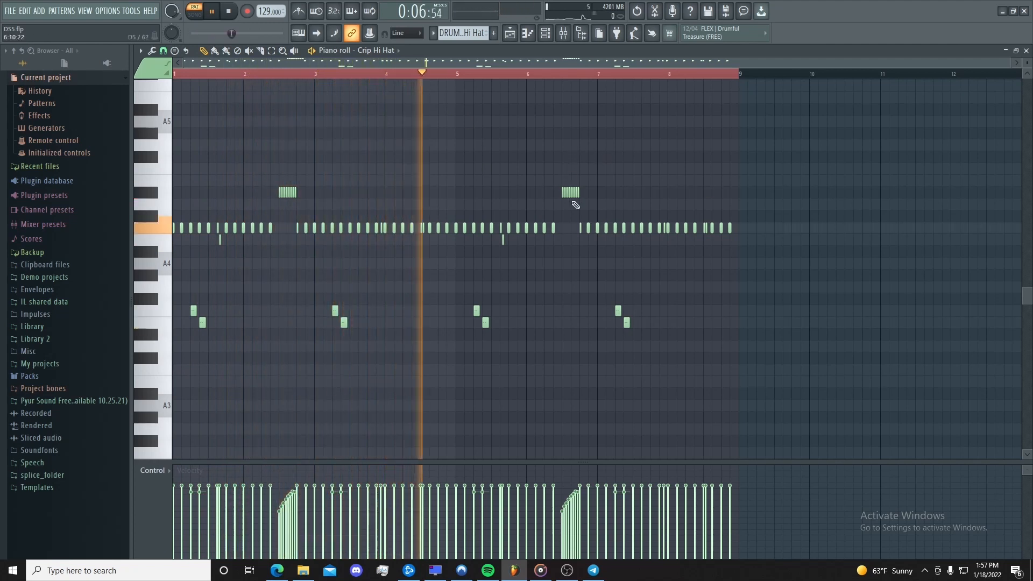
key(space)
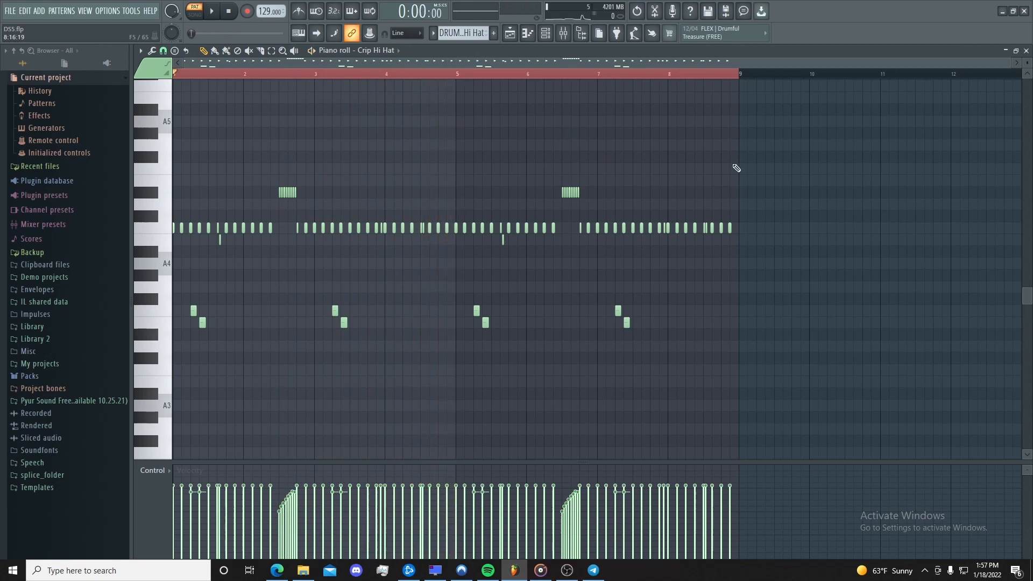
key(F5)
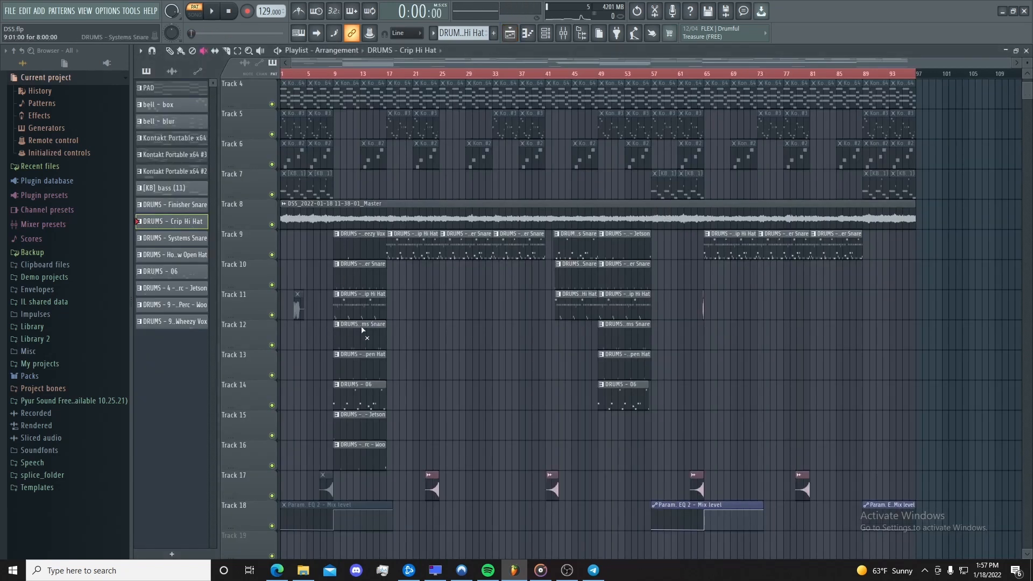
Step: Open the Finisher Snare pattern in the piano roll, listen to it and return to the playlist
double_click(363, 283)
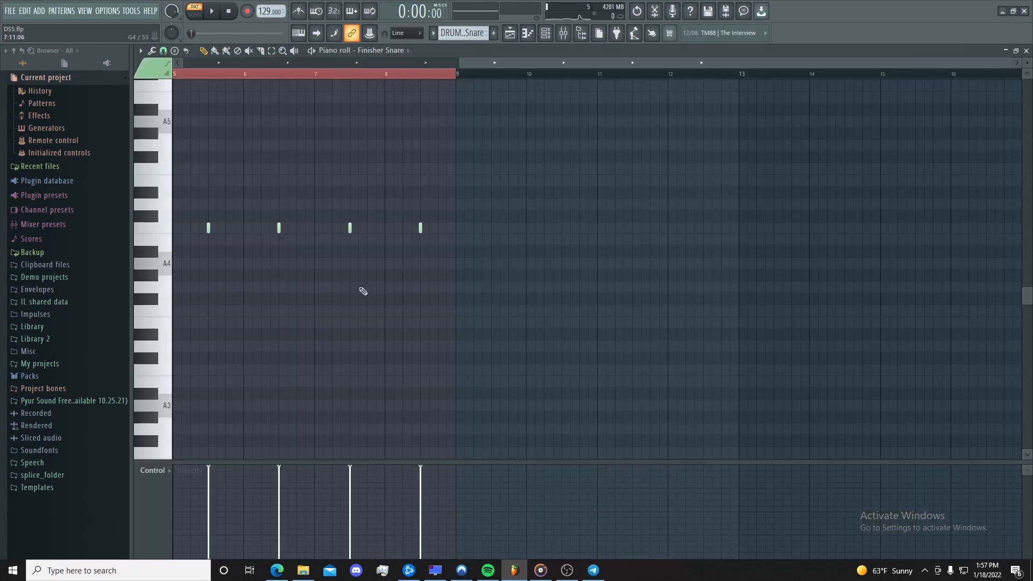
key(space)
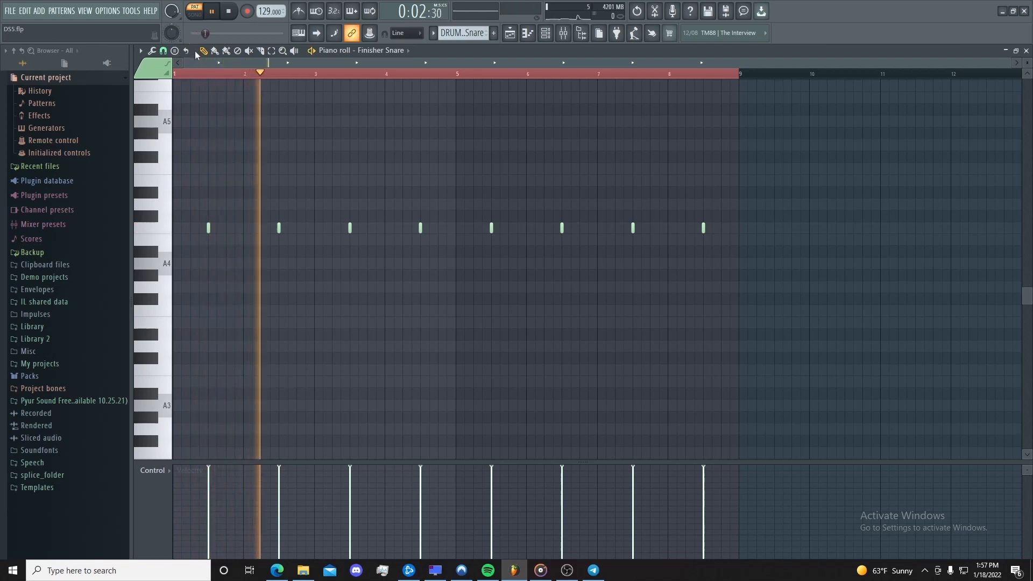
key(F6)
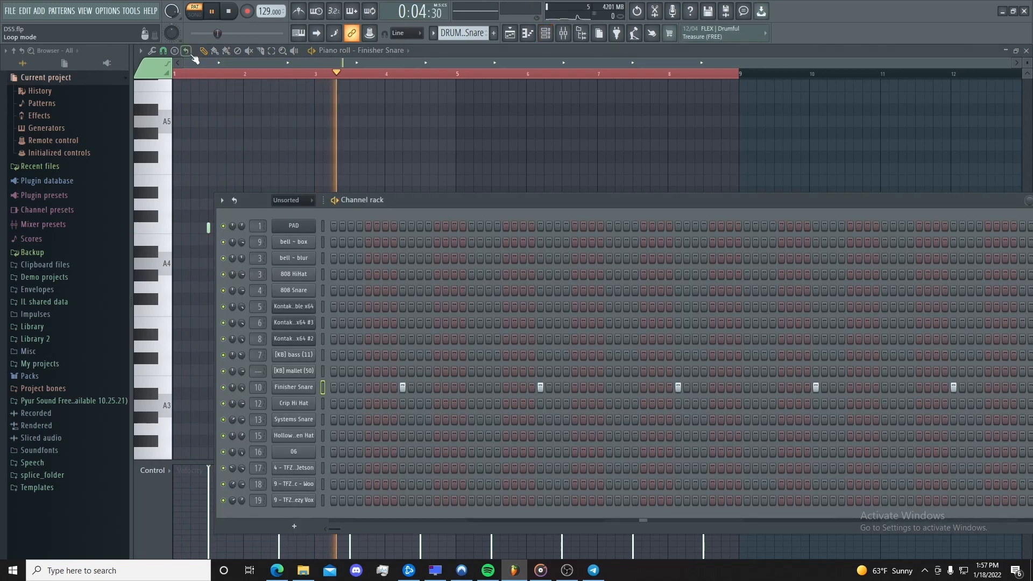
key(F5)
key(space)
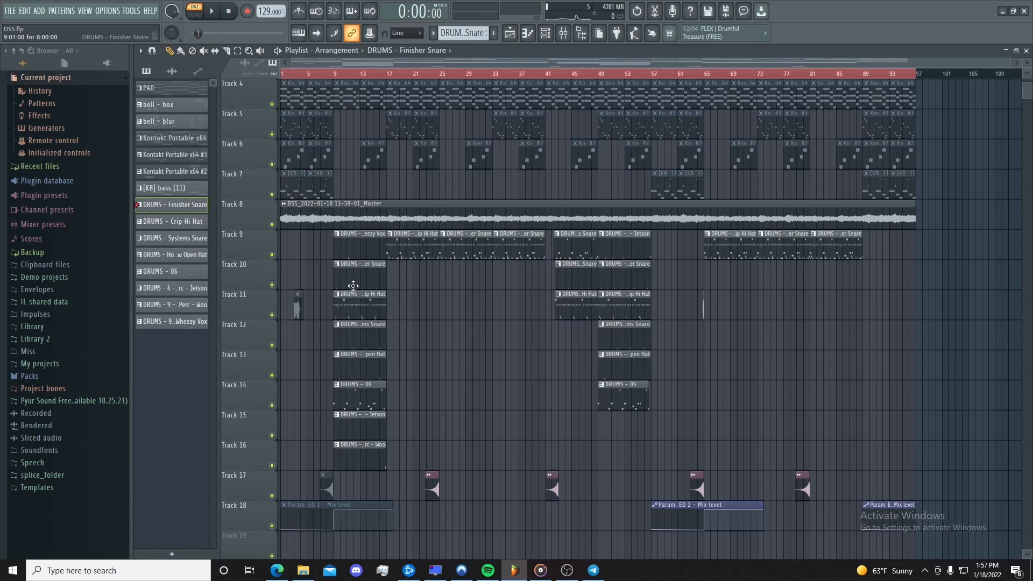
Step: Audition the hits of the Systems Snare pattern in the piano roll, then return to the playlist
double_click(367, 340)
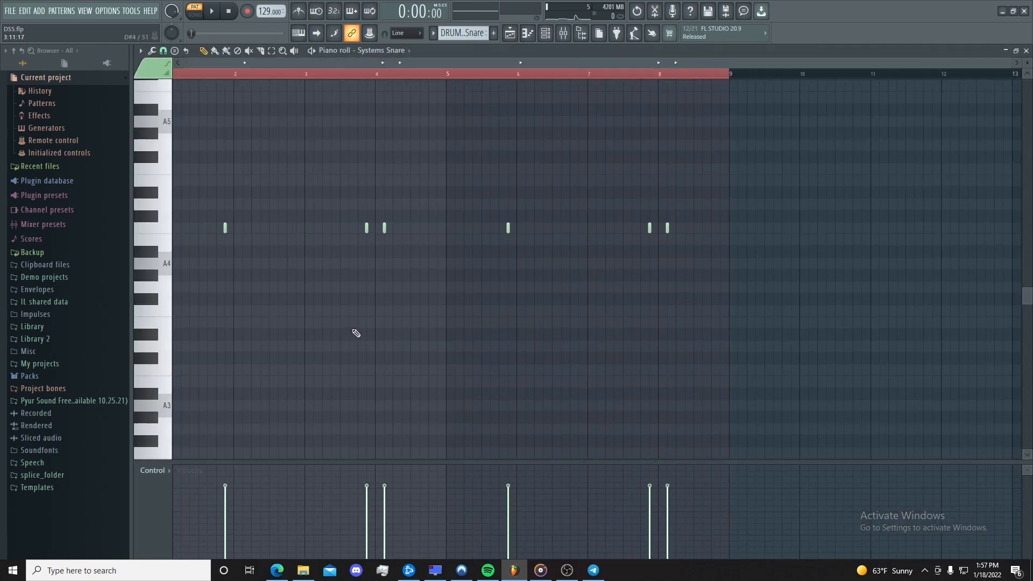
click(222, 74)
key(space)
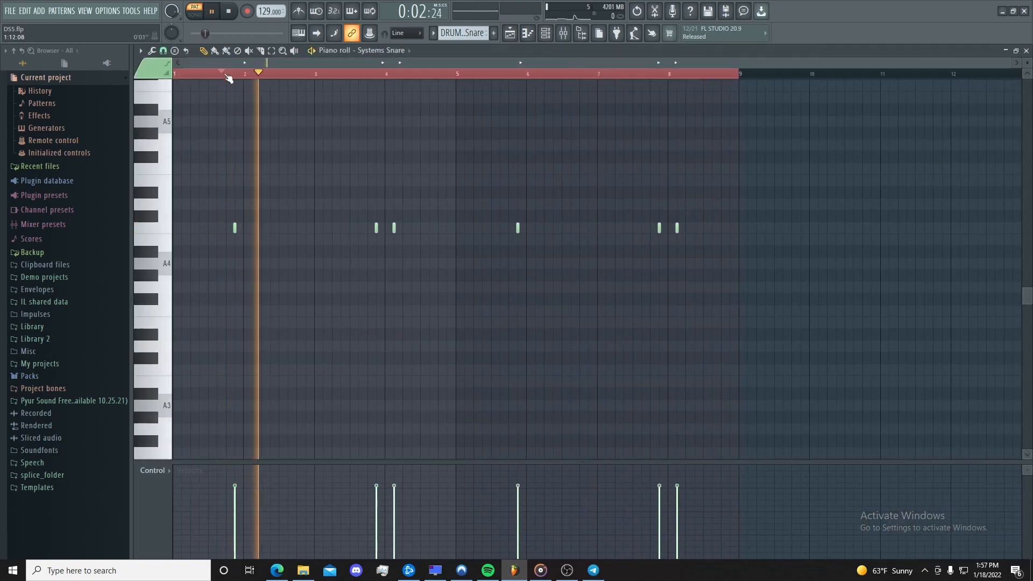
click(368, 74)
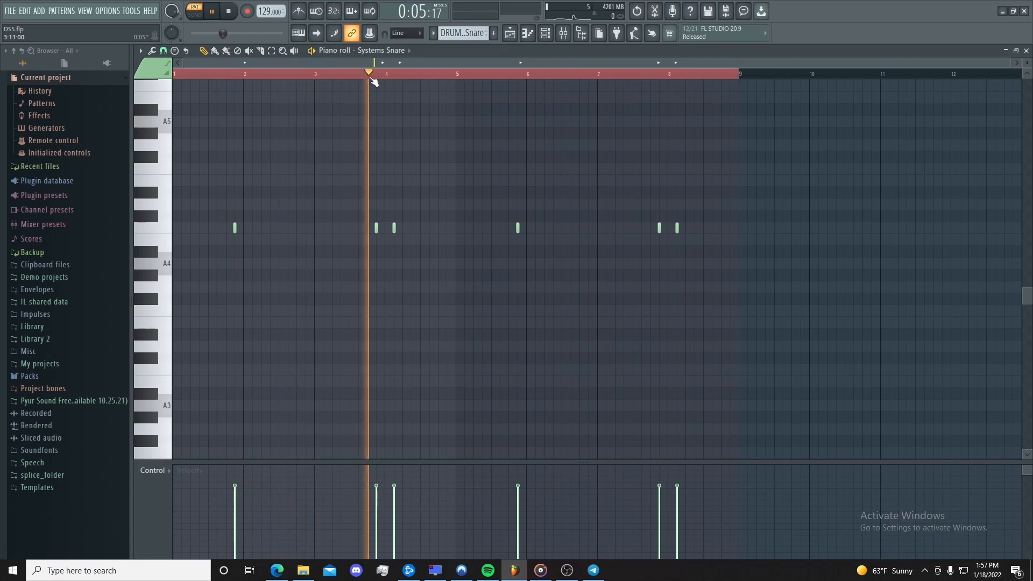
key(space)
key(Escape)
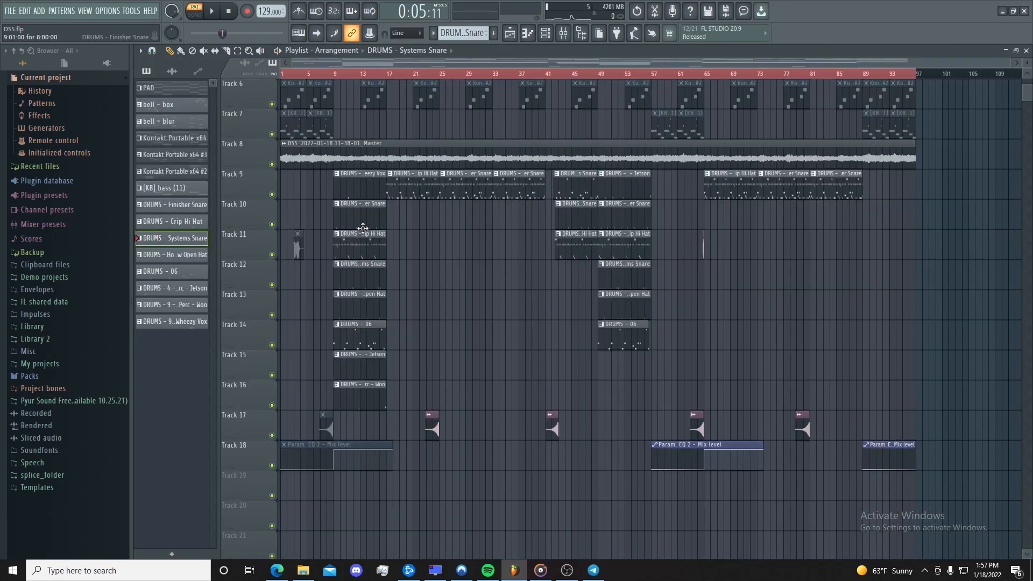
Step: Review the DRUMS - 06 pattern's notes in the piano roll, play them and return to the playlist
double_click(354, 342)
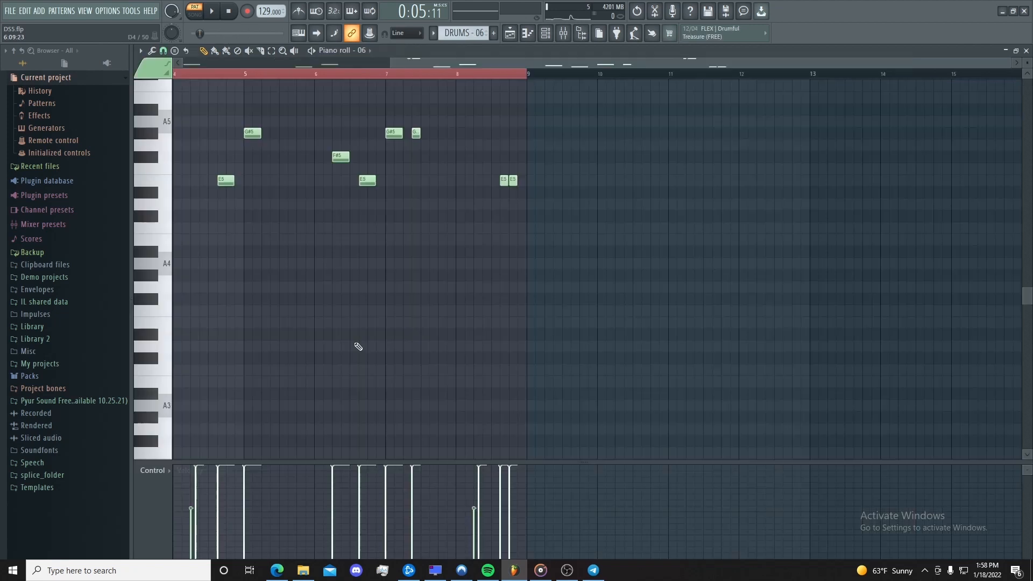
scroll(399, 341, up, 3)
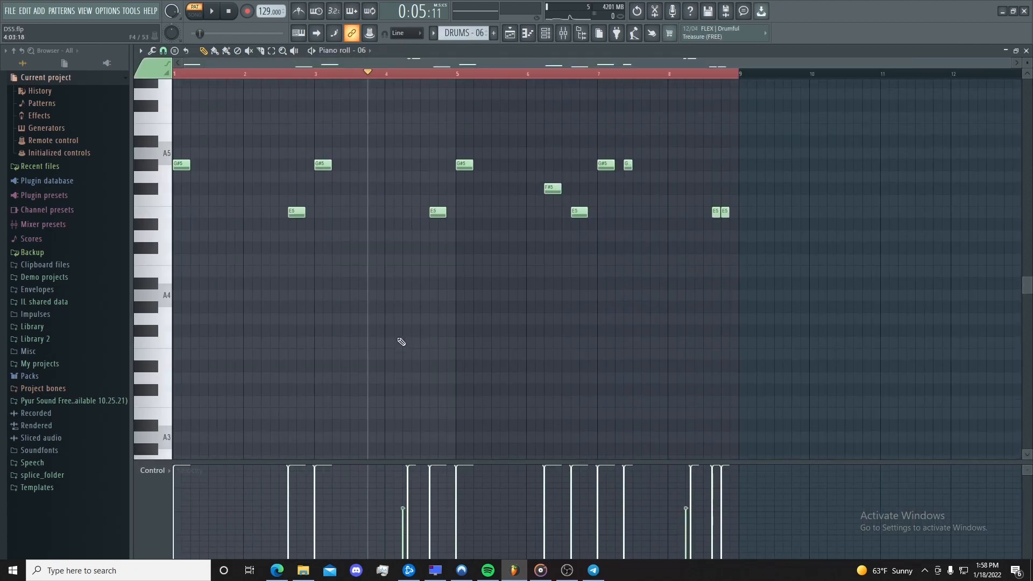
key(space)
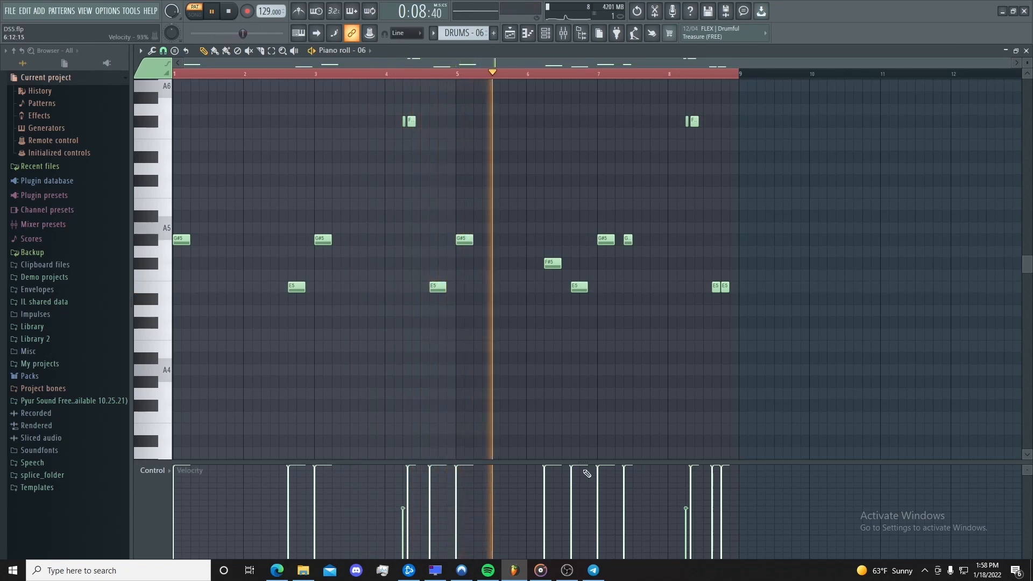
key(F5)
key(space)
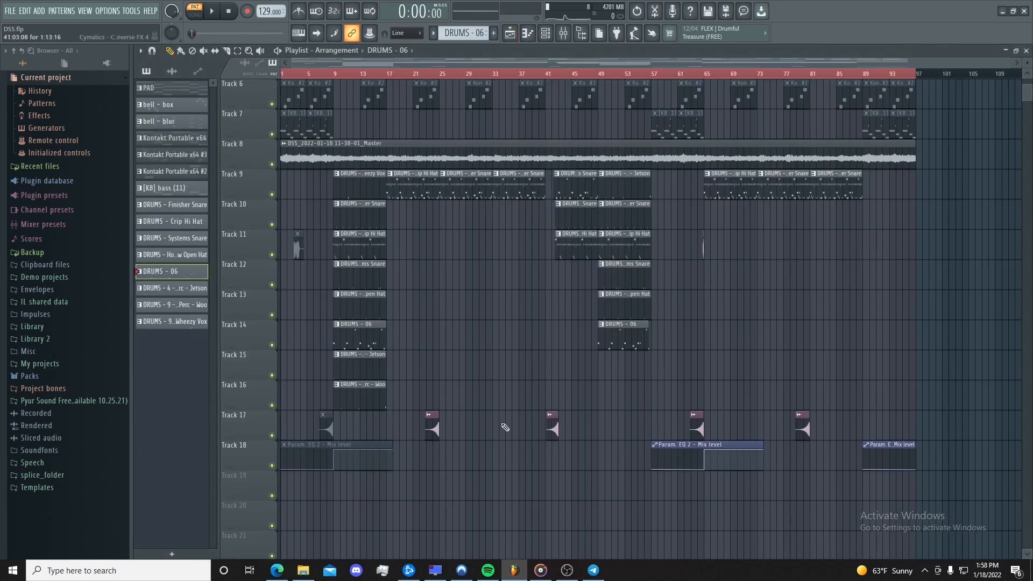
Step: Audition the notes of the TFZ Perc - Woo pattern in the piano roll and return to the playlist
double_click(362, 396)
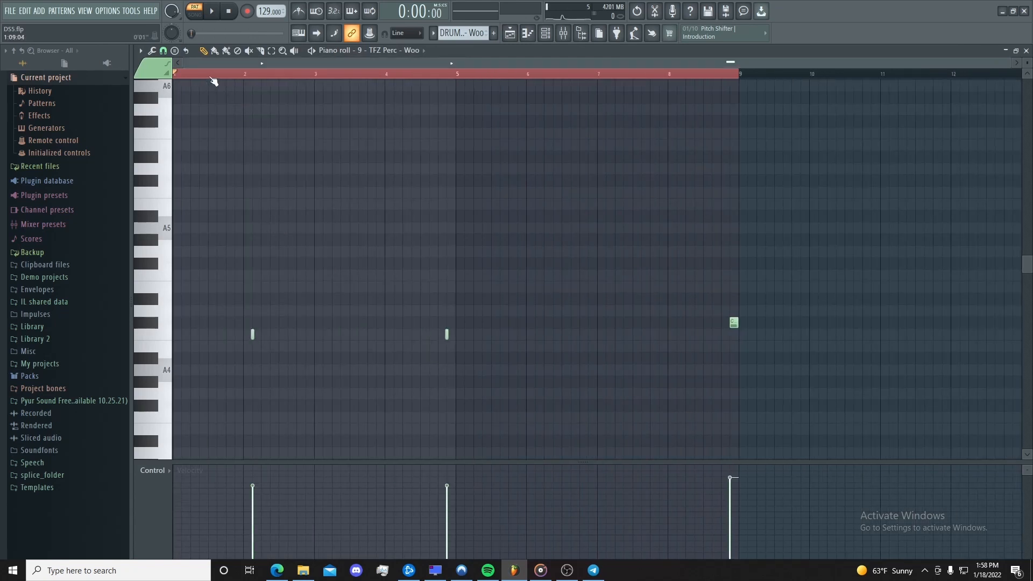
key(space)
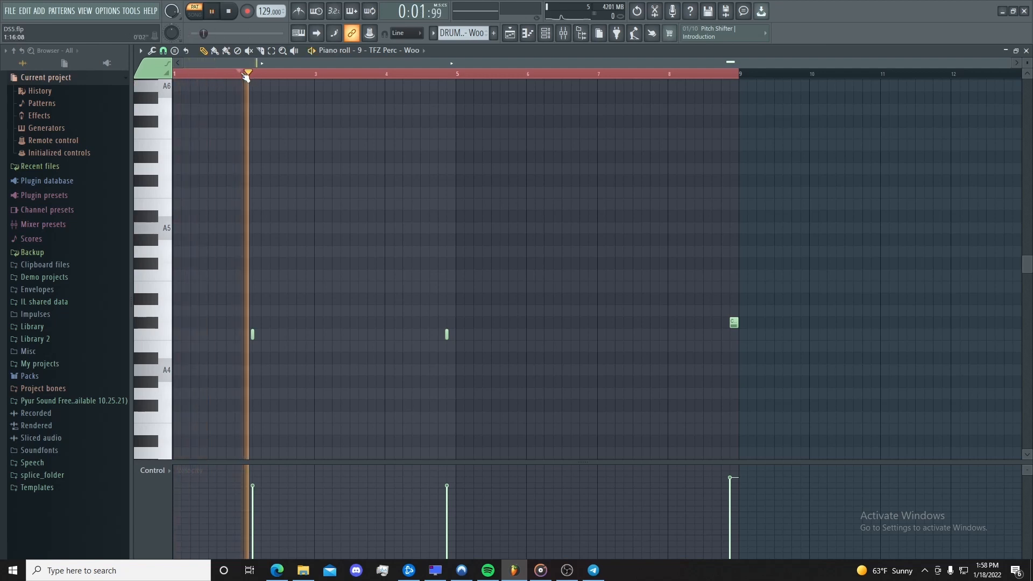
click(434, 74)
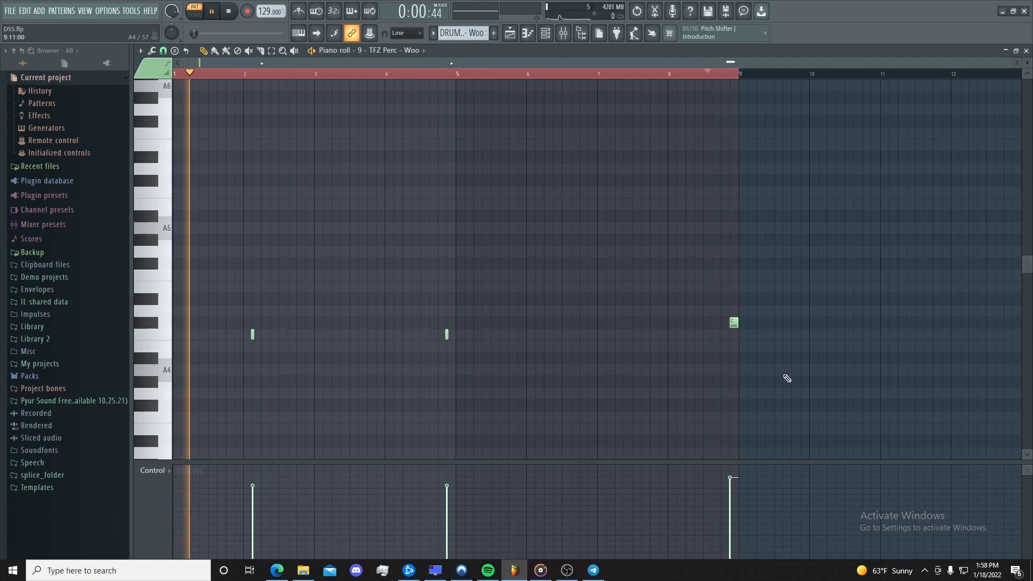
key(F5)
key(space)
Step: Audition the TFZ Perc - Jetson and Hollow Open Hat patterns in the piano roll, returning to the playlist after each one
double_click(343, 373)
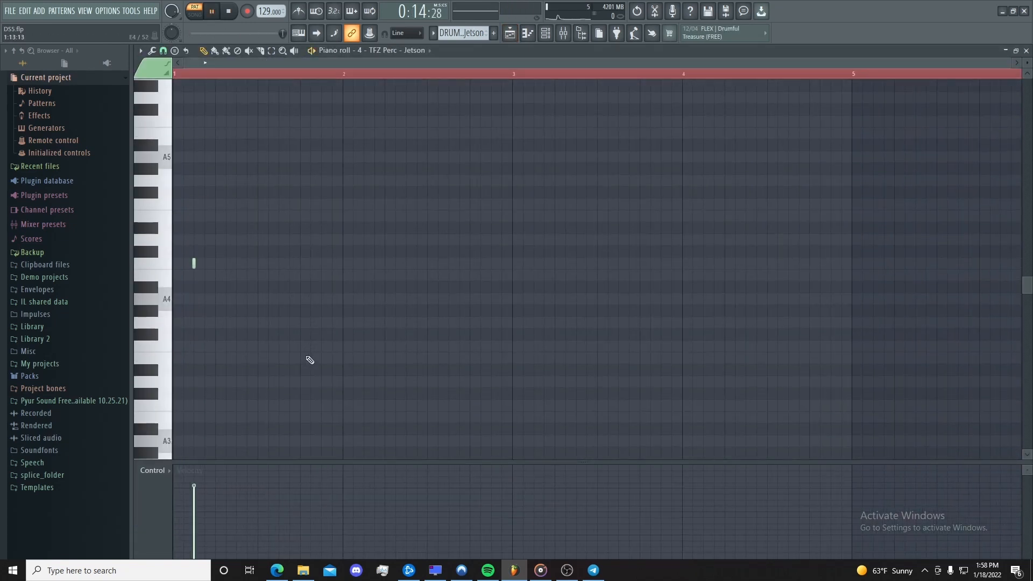
key(space)
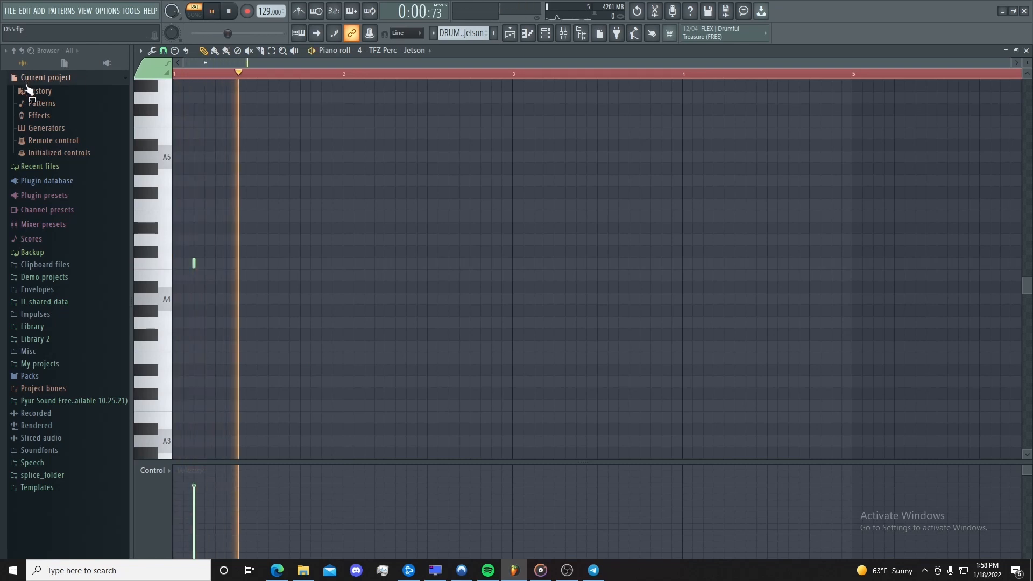
key(F5)
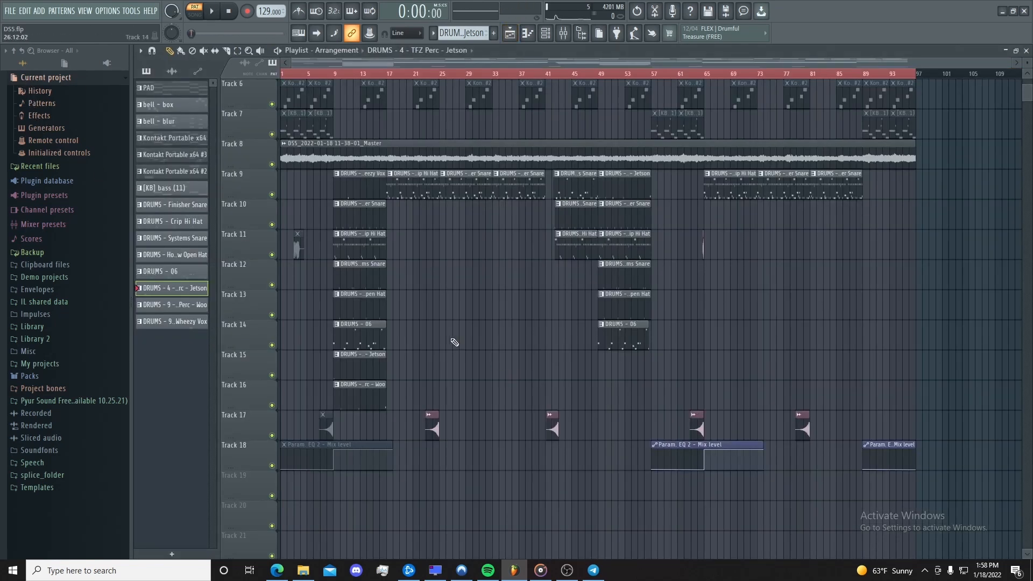
double_click(371, 325)
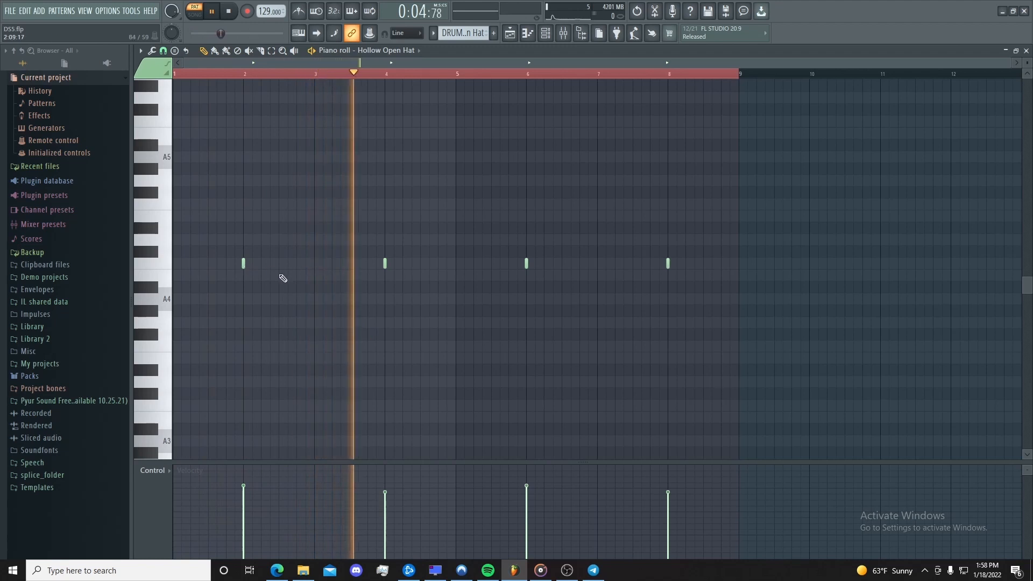
key(F5)
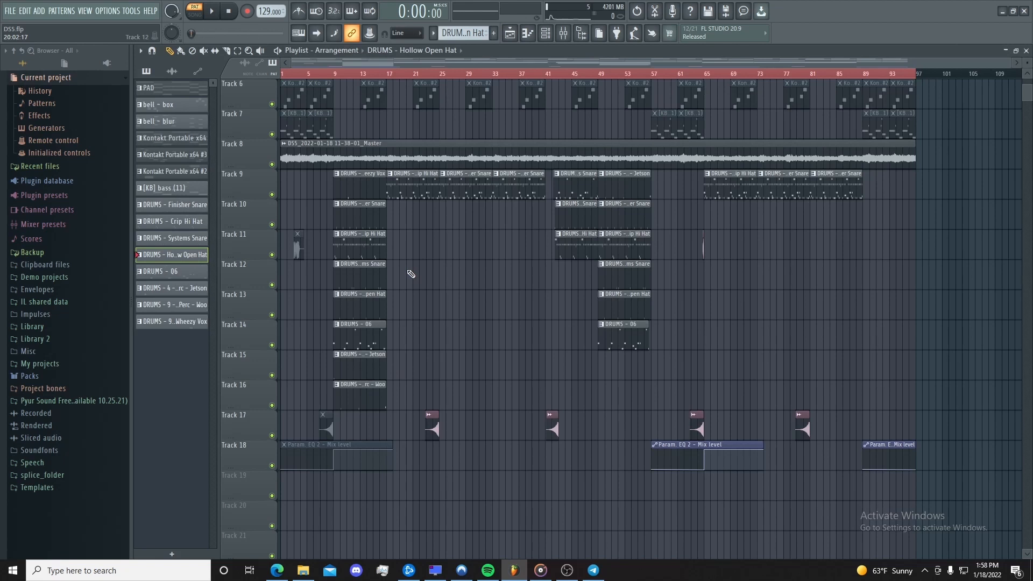
Step: Open the TFZ FX - Wheezy Vox pattern in the piano roll, play its note and return to the playlist
double_click(360, 195)
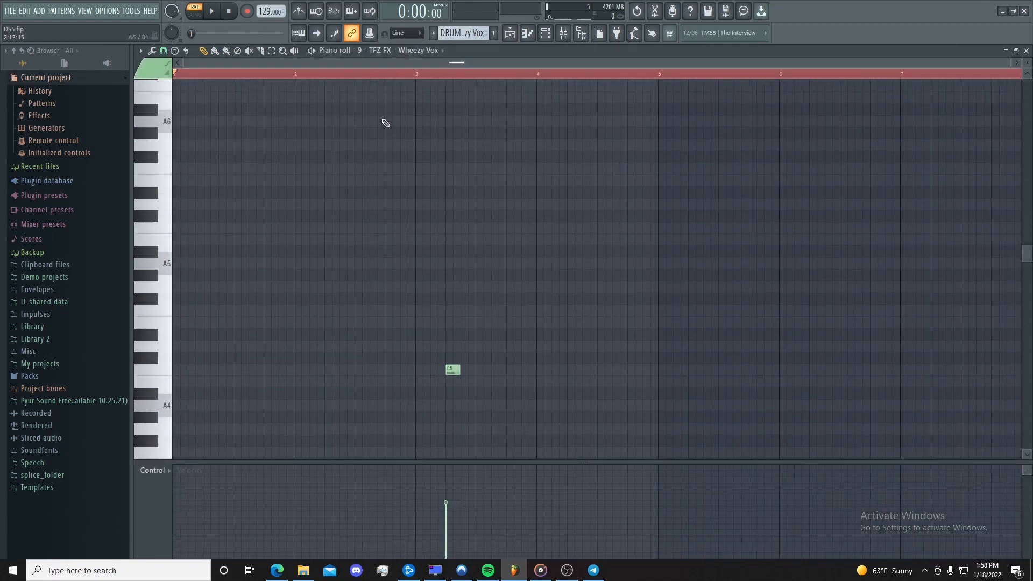
click(299, 81)
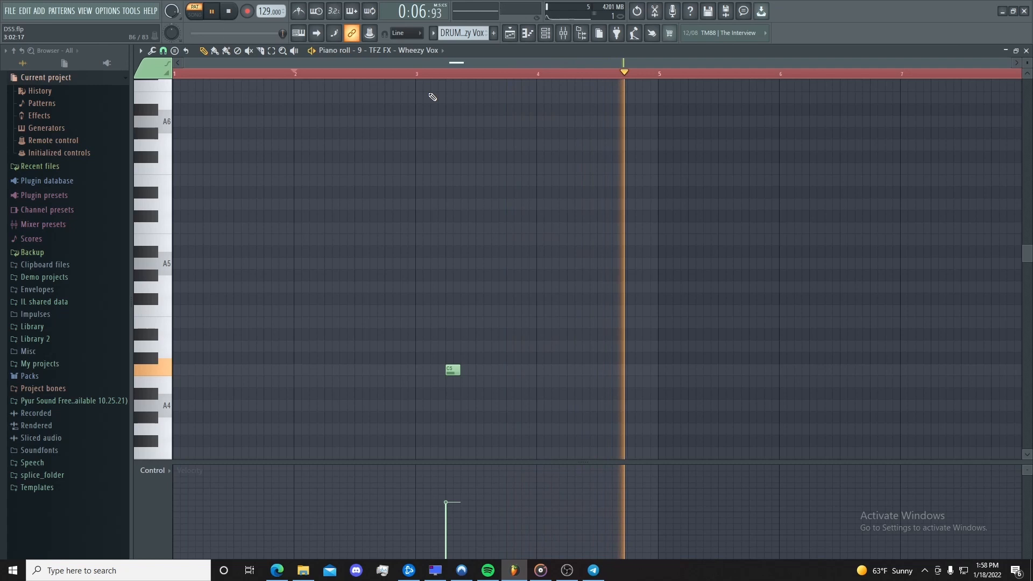
key(F9)
key(F5)
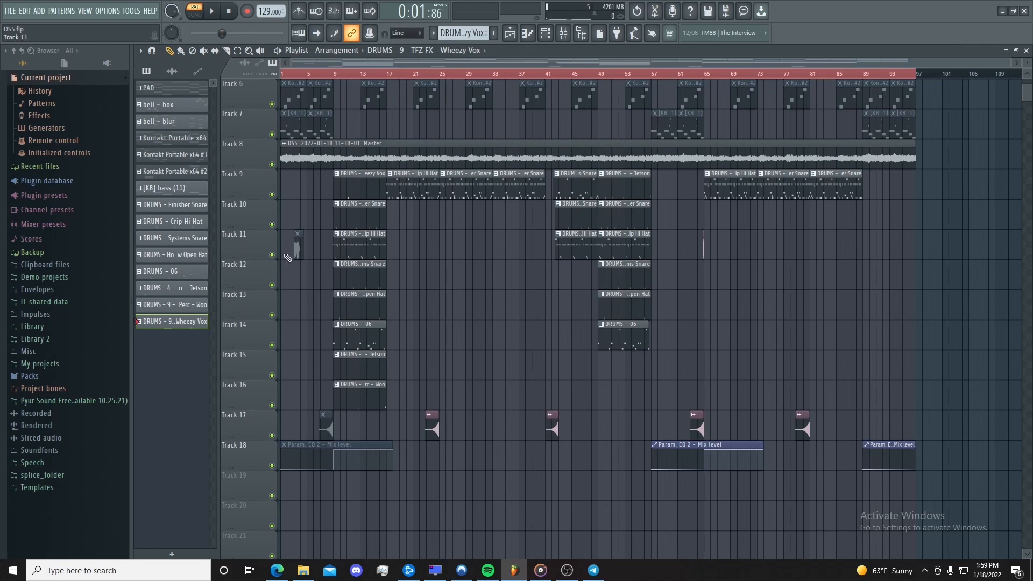
Step: Open the Cymatics - Cobra Reverse FX 4 clip's settings, audition its waveform and put the window away
scroll(329, 420, up, 5)
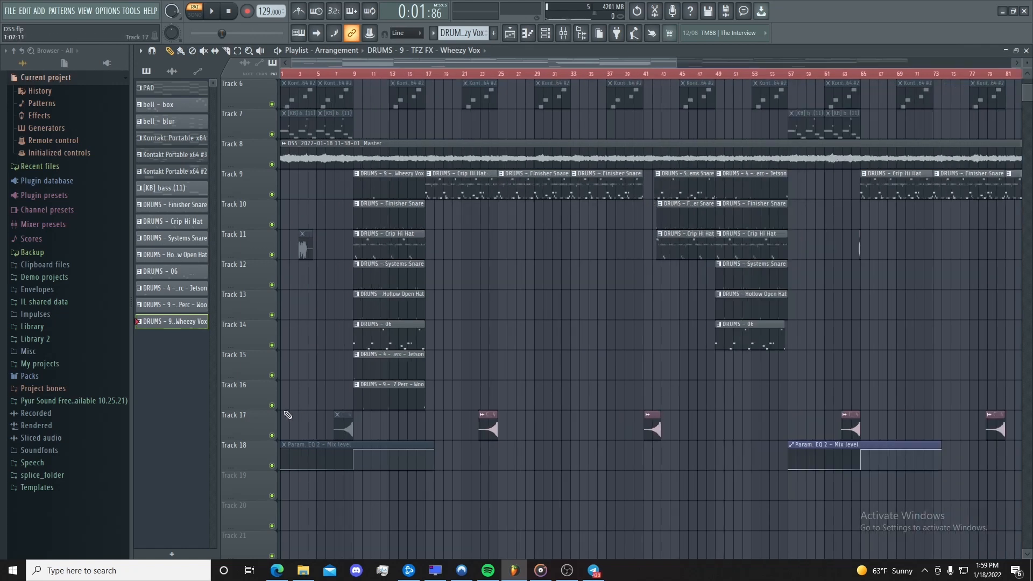
click(427, 429)
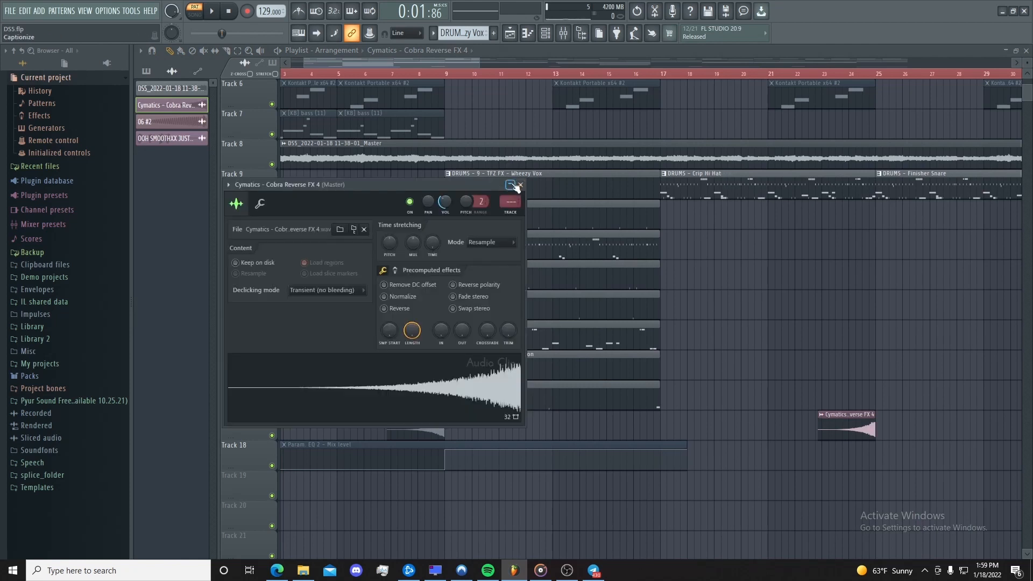
drag(446, 189, 417, 191)
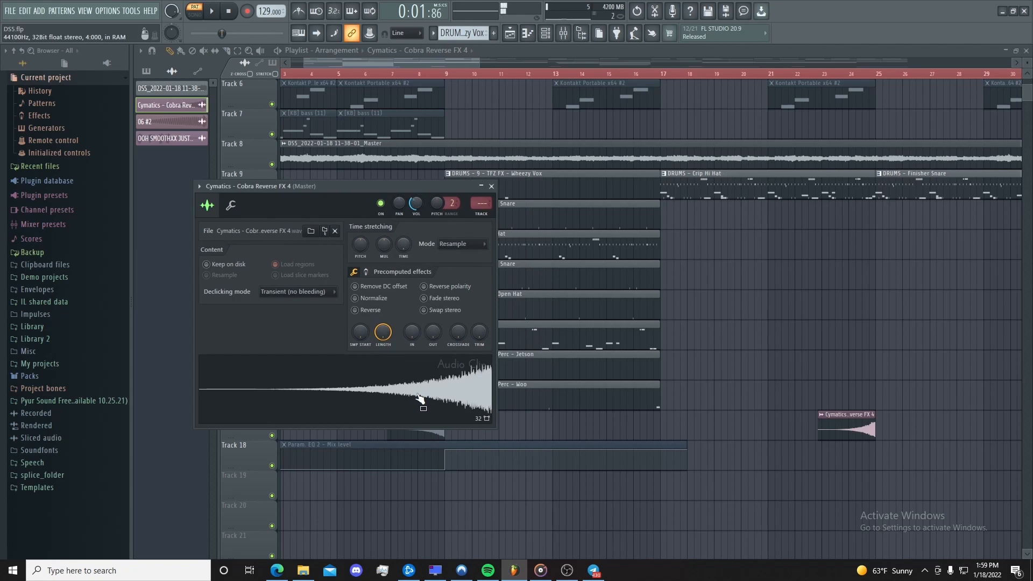
click(482, 186)
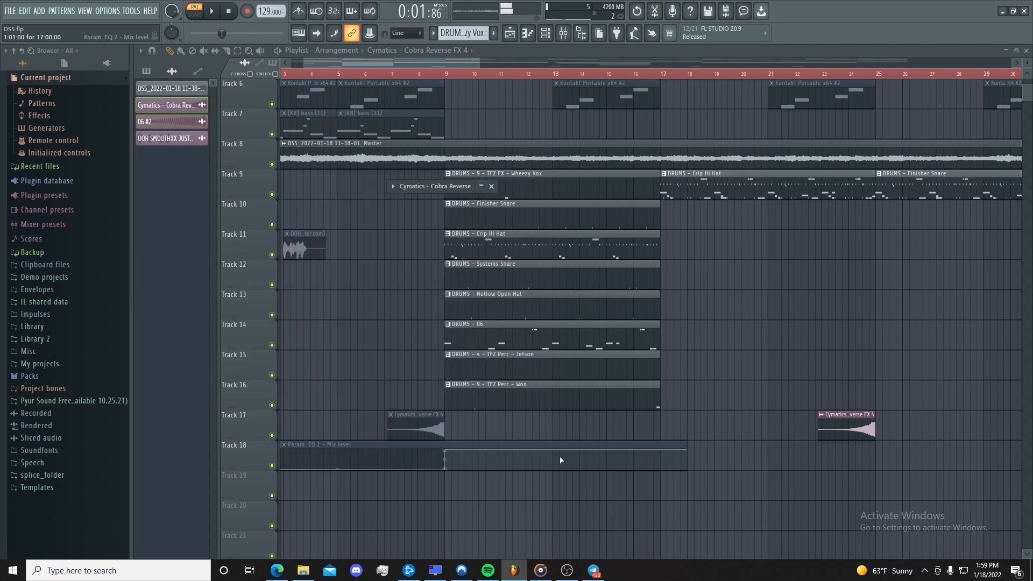
Step: Unmute the first reverse FX clip on Track 17 and the first Param. EQ 2 - Mix level clip on Track 18
scroll(570, 471, down, 2)
scroll(692, 297, down, 3)
scroll(692, 297, up, 3)
key(t)
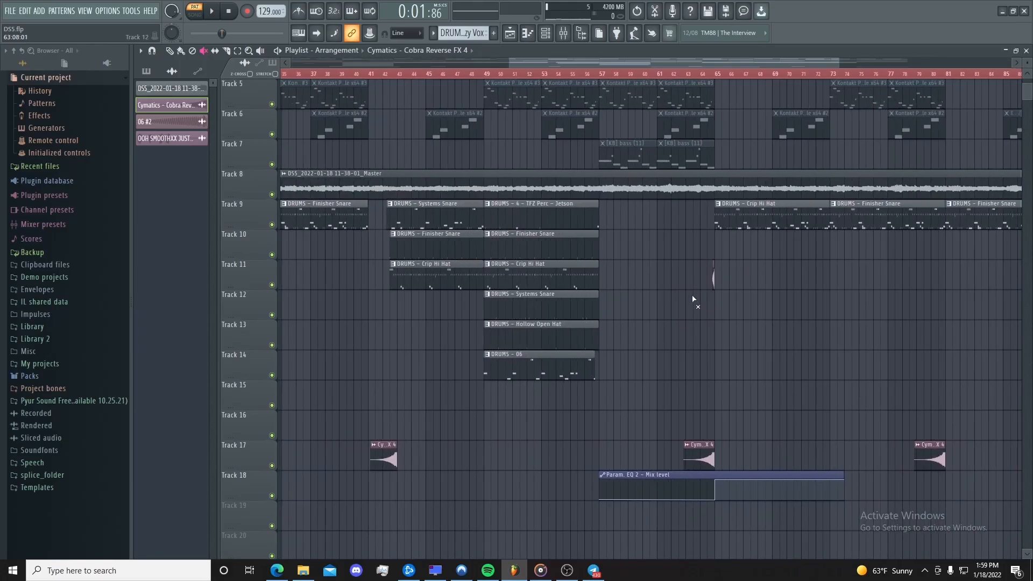
scroll(693, 299, down, 3)
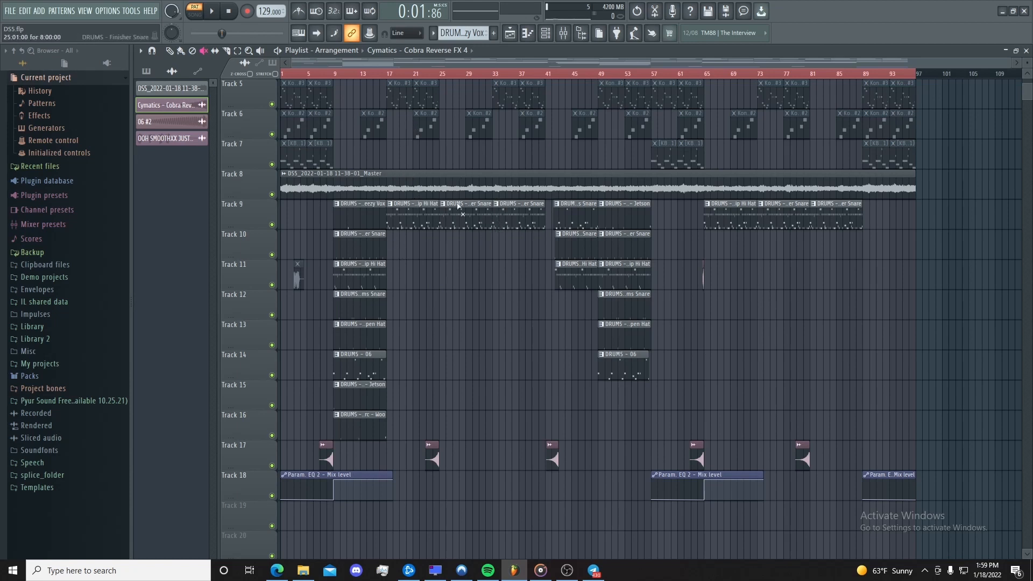
Step: Play the arrangement in song mode from around bar 39 through the drum break at bar 41, and stop playback
scroll(484, 236, up, 2)
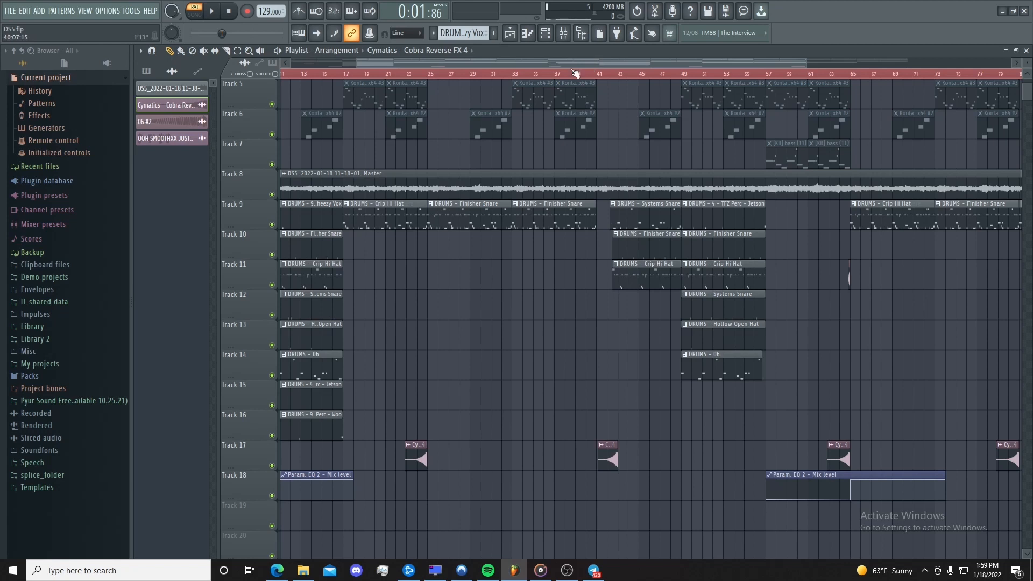
click(557, 76)
key(space)
click(578, 74)
scroll(629, 227, up, 3)
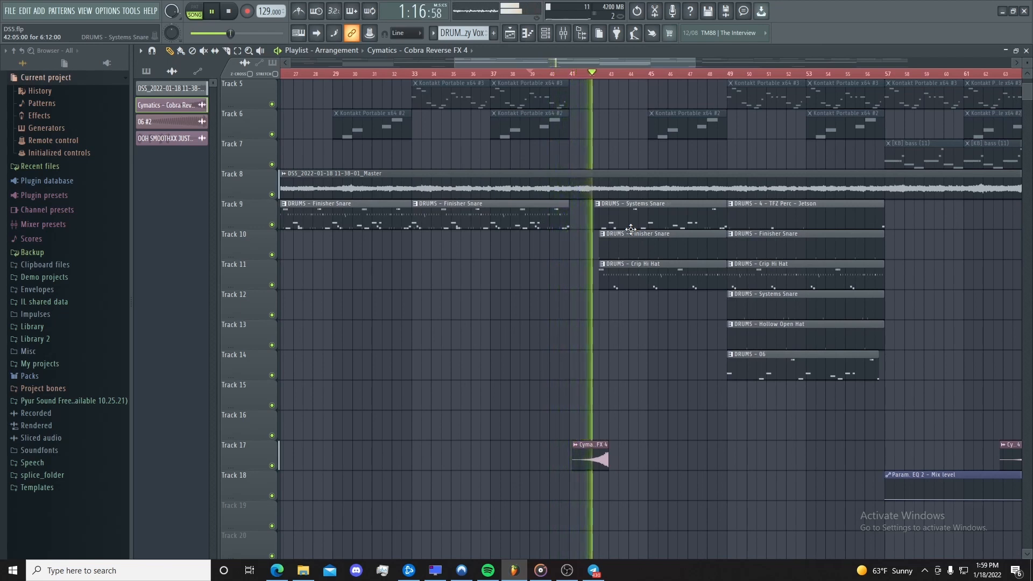
key(space)
Step: Move the playback position to bar 49 and on to bar 57, and play the drumless section from there
click(734, 75)
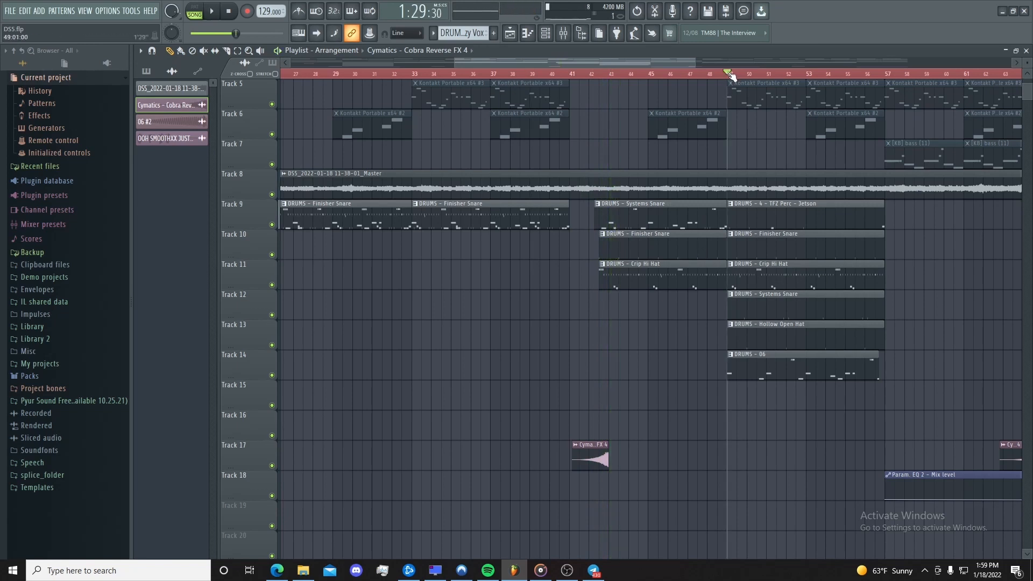
drag(730, 78, 888, 92)
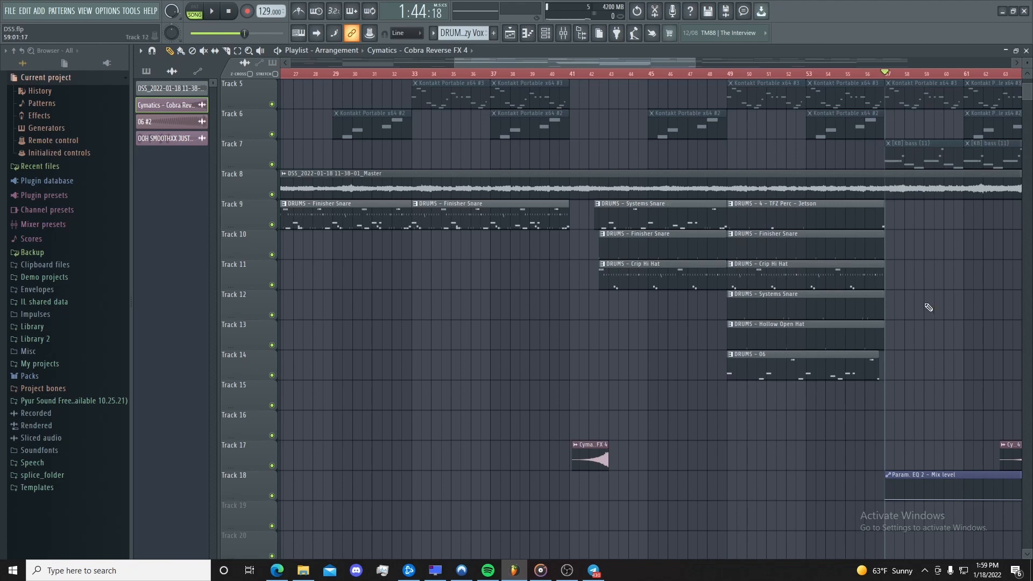
scroll(929, 307, up, 2)
key(space)
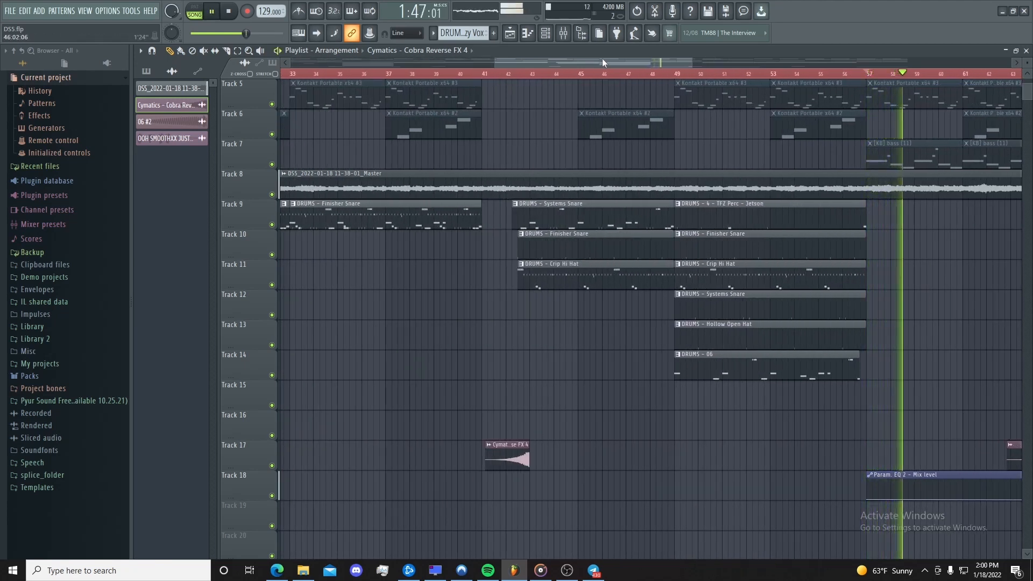
Step: Play the transition from about bar 63 into the drums at bar 65, stop playback and show the whole arrangement
drag(602, 57, 723, 62)
click(554, 74)
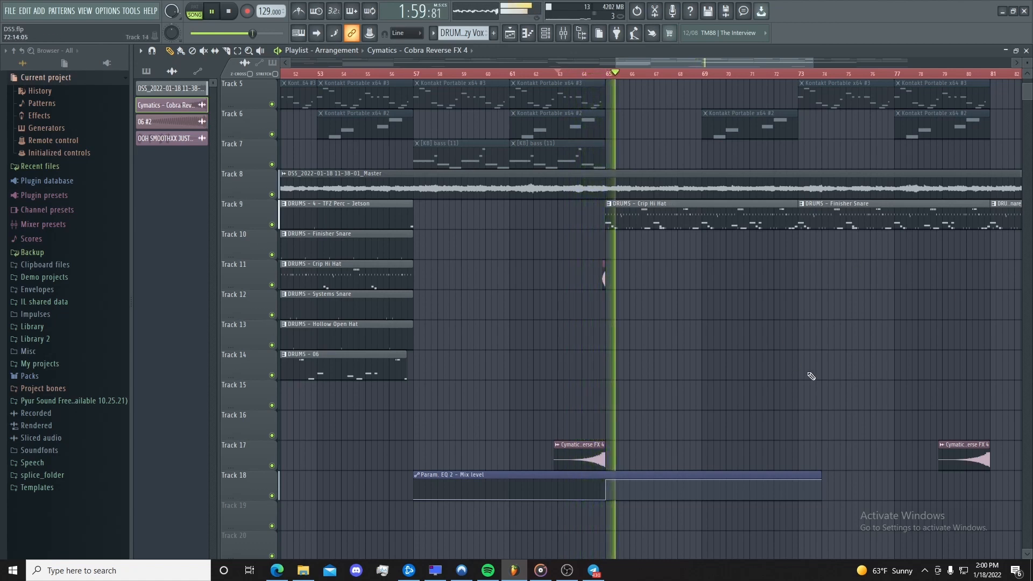
key(space)
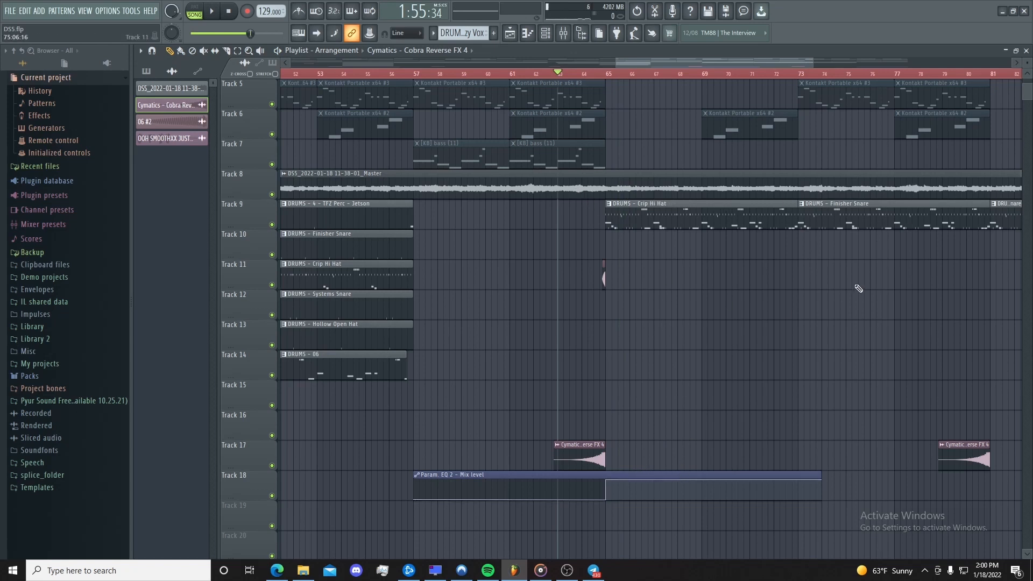
scroll(830, 401, down, 6)
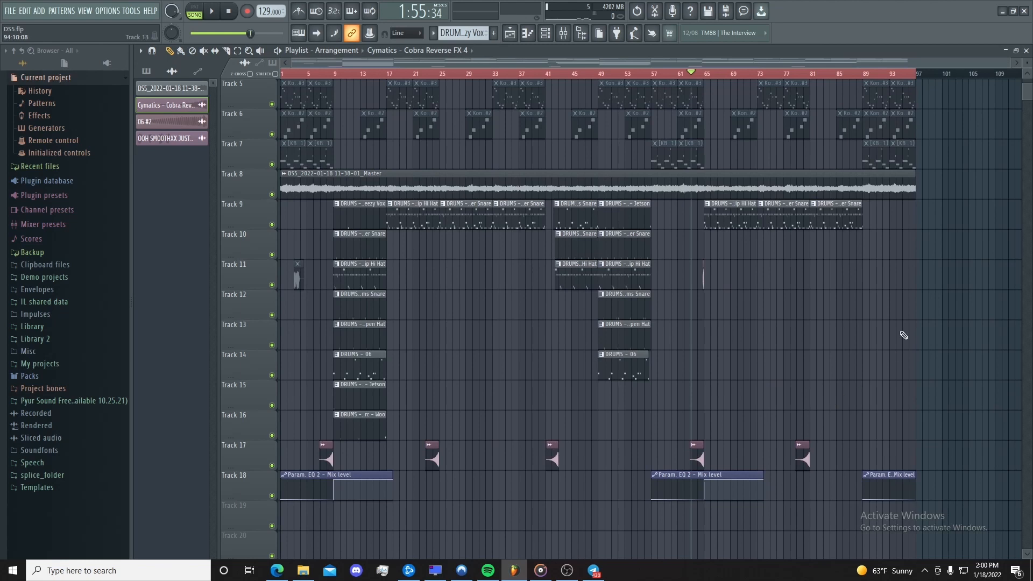